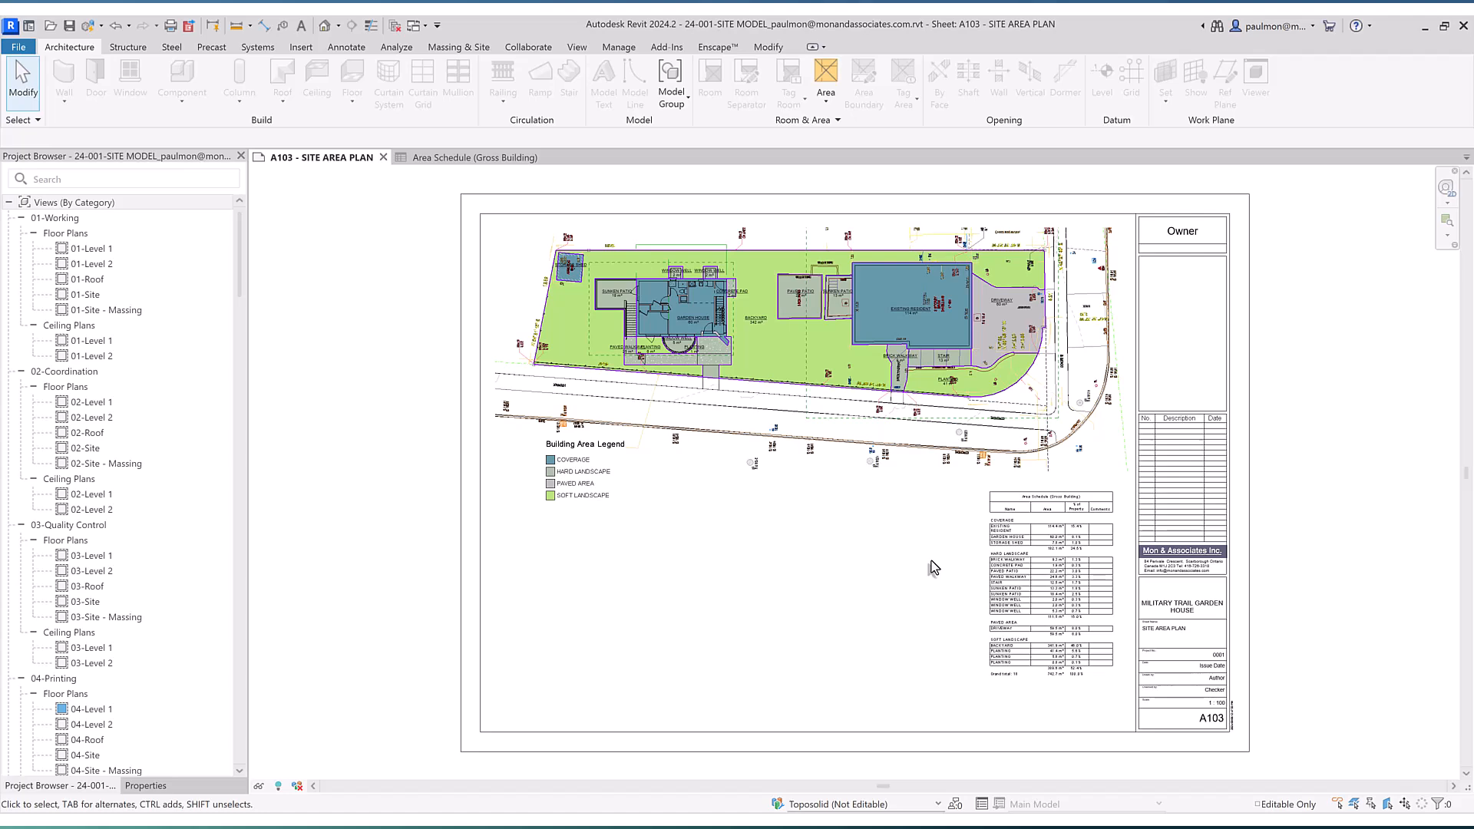
- Examine the categories and columns of the gross building area schedule placed on the site area plan sheet
key("z")
key("r")
left_click_drag(951, 482, 1163, 695)
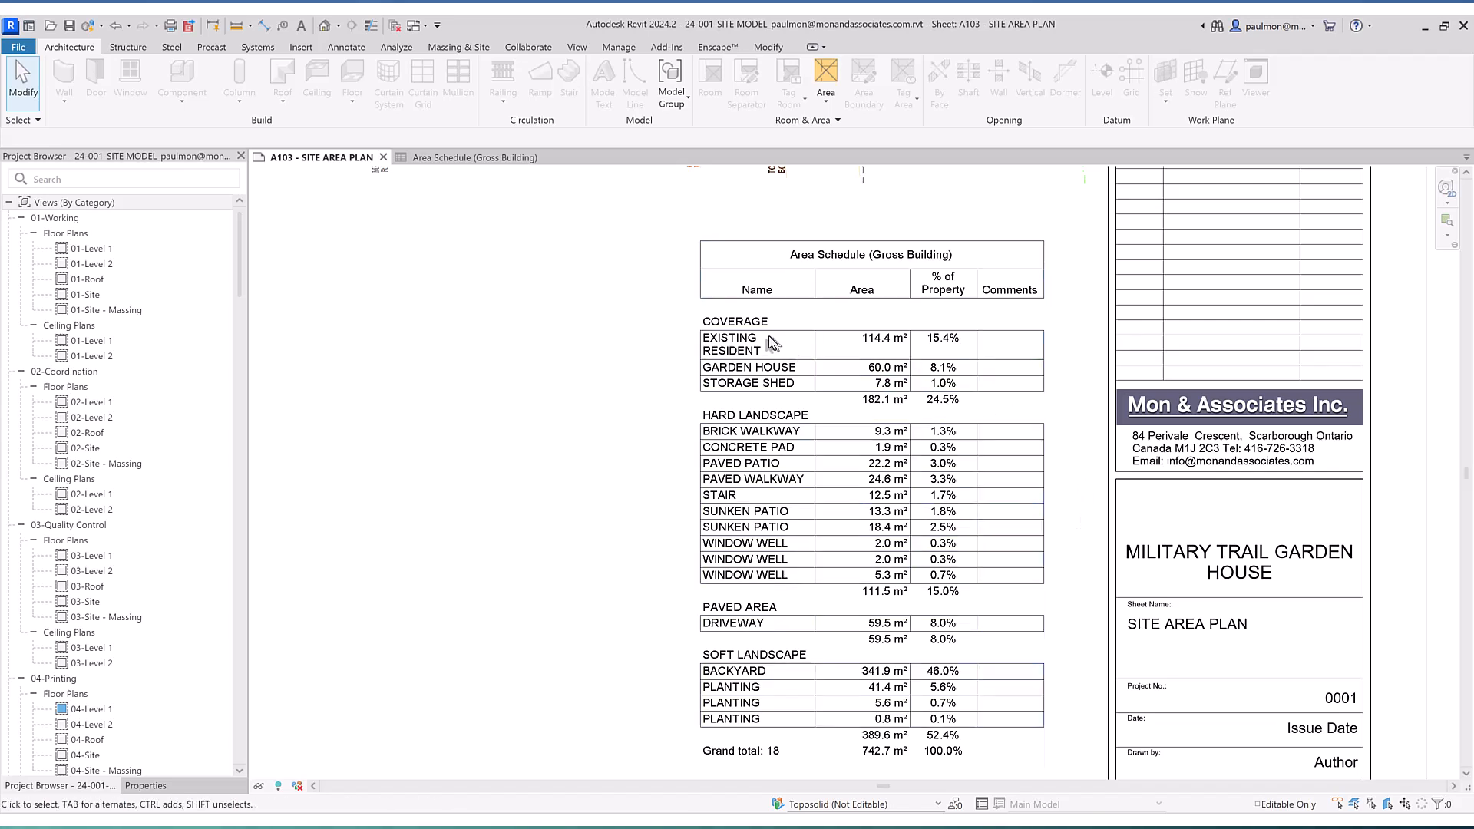
left_click(720, 323)
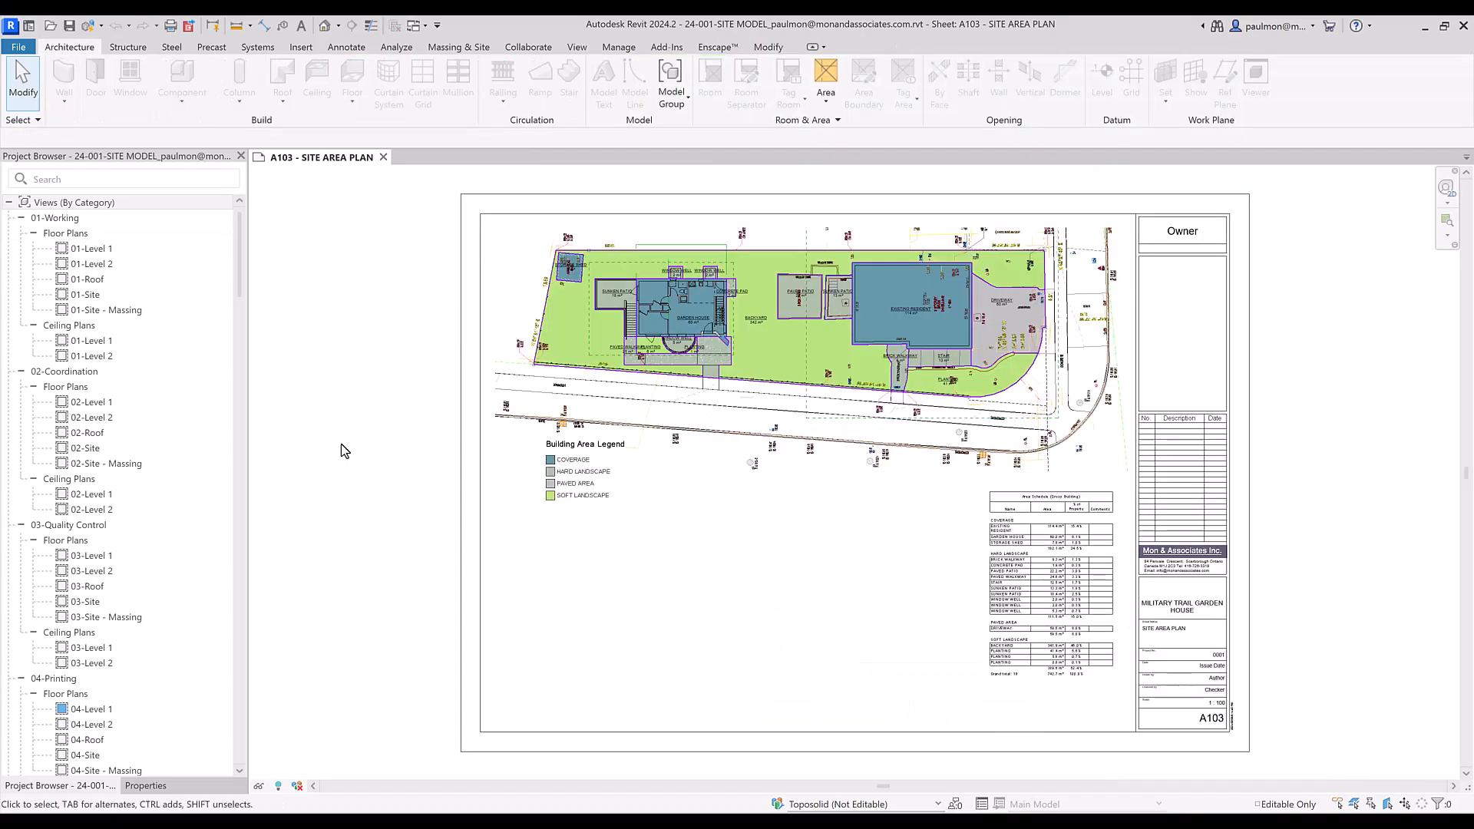
- Duplicate the Area Schedule (Gross Building) view and select the new copy
left_click_drag(239, 285, 249, 390)
left_click(95, 494)
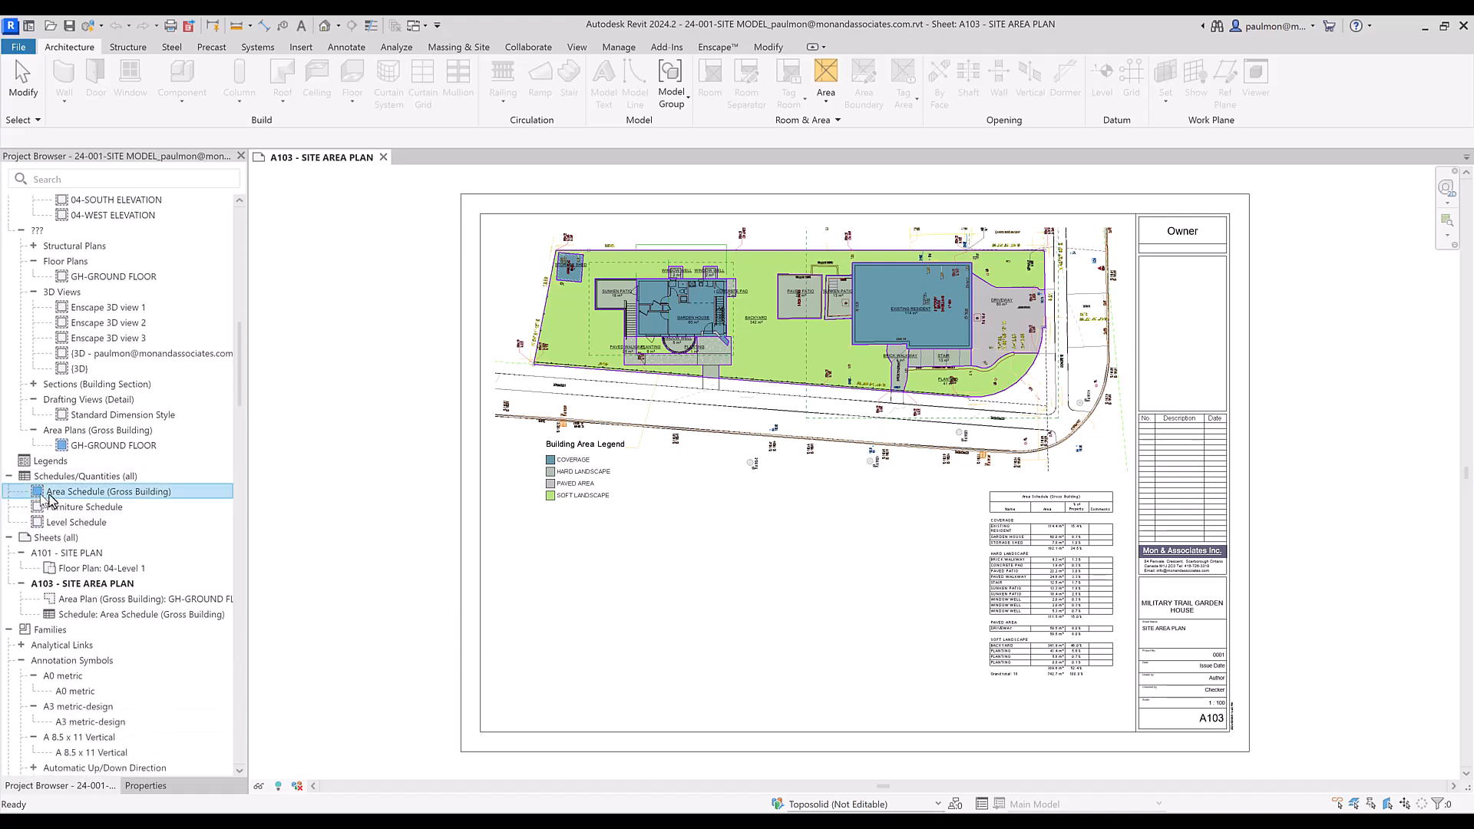
right_click(143, 495)
mouse_move(239, 301)
left_click(413, 301)
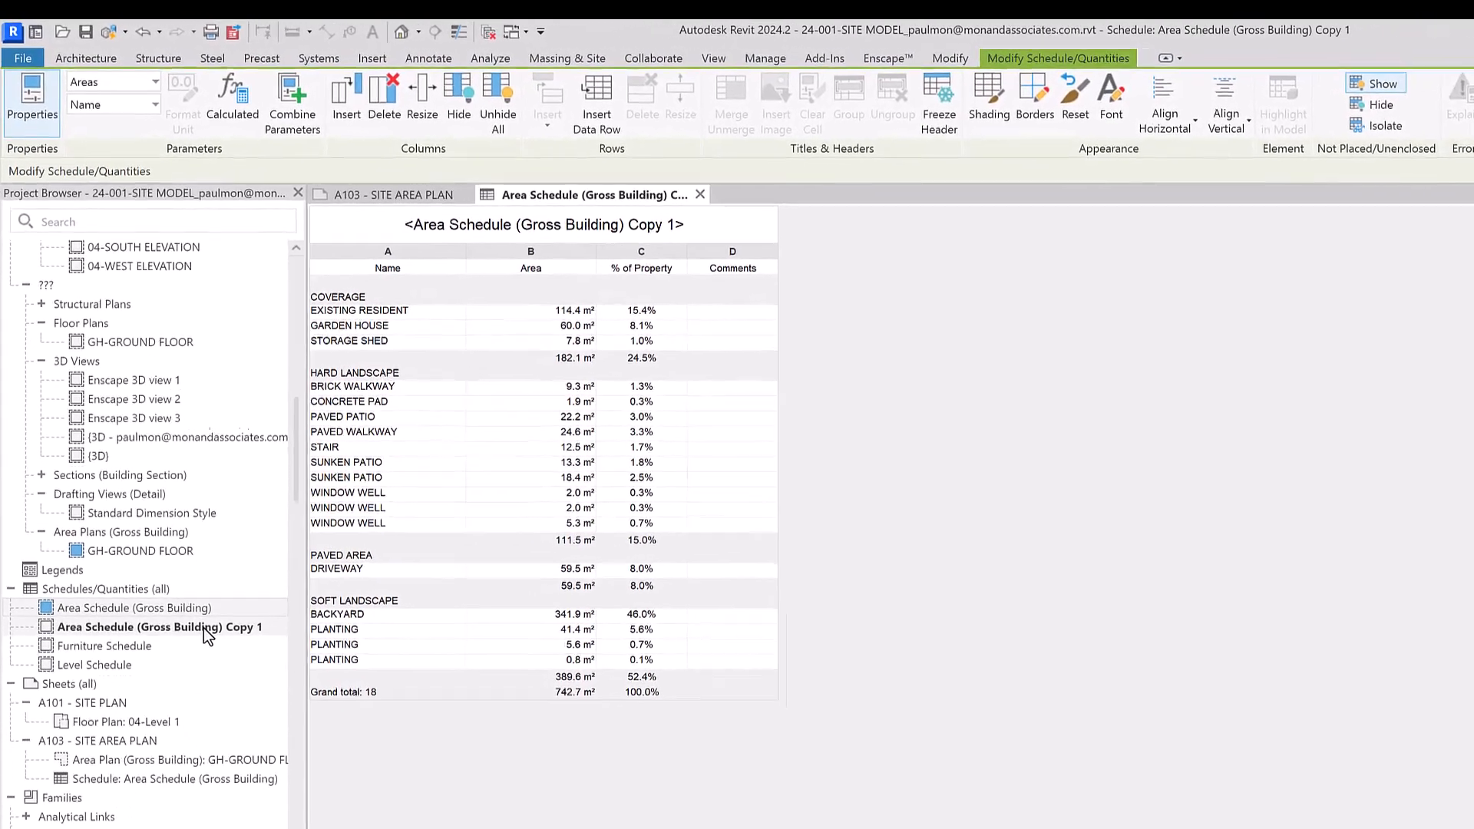
left_click(167, 515)
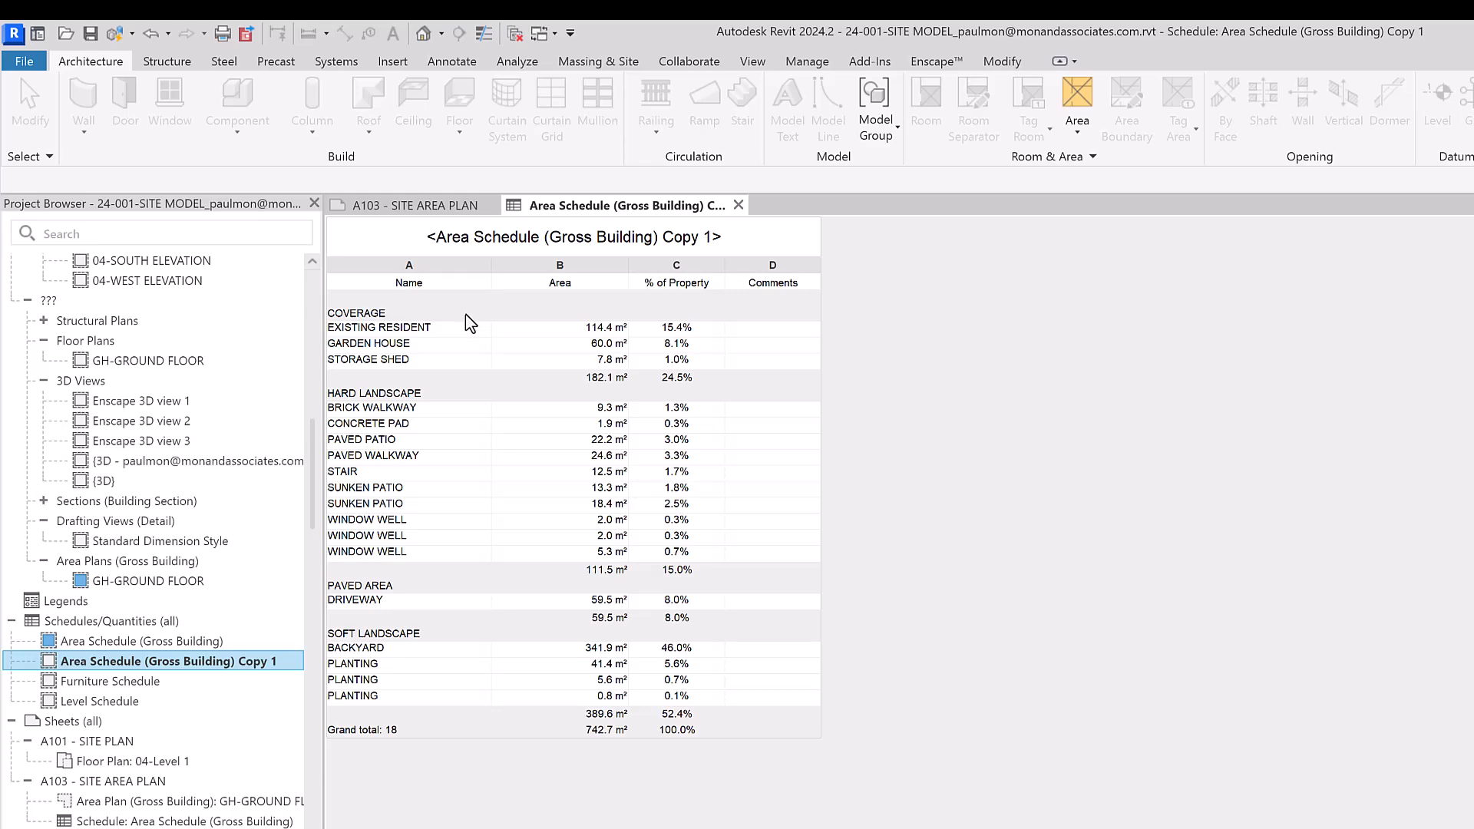
right_click(409, 316)
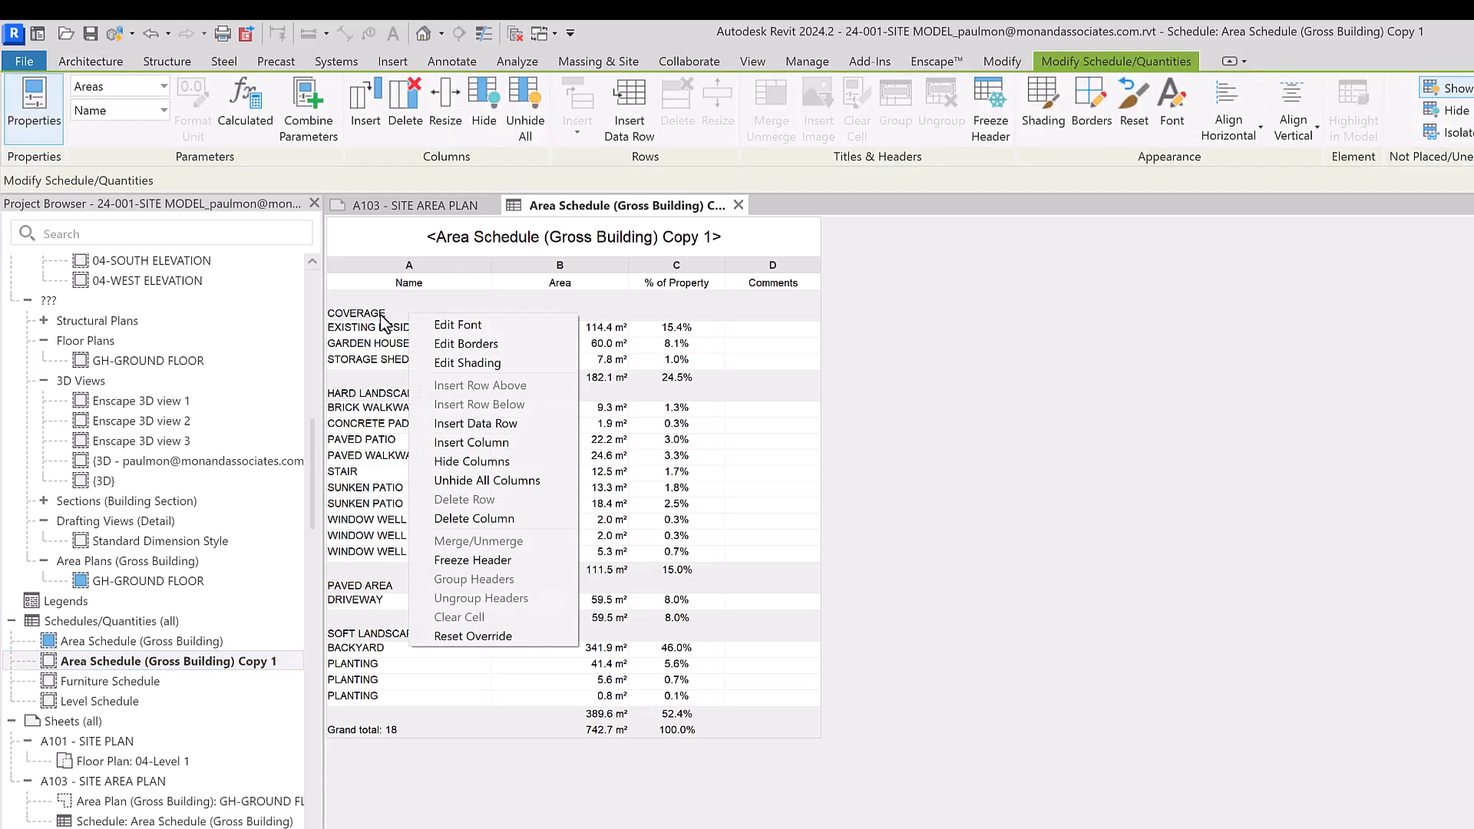
left_click(491, 461)
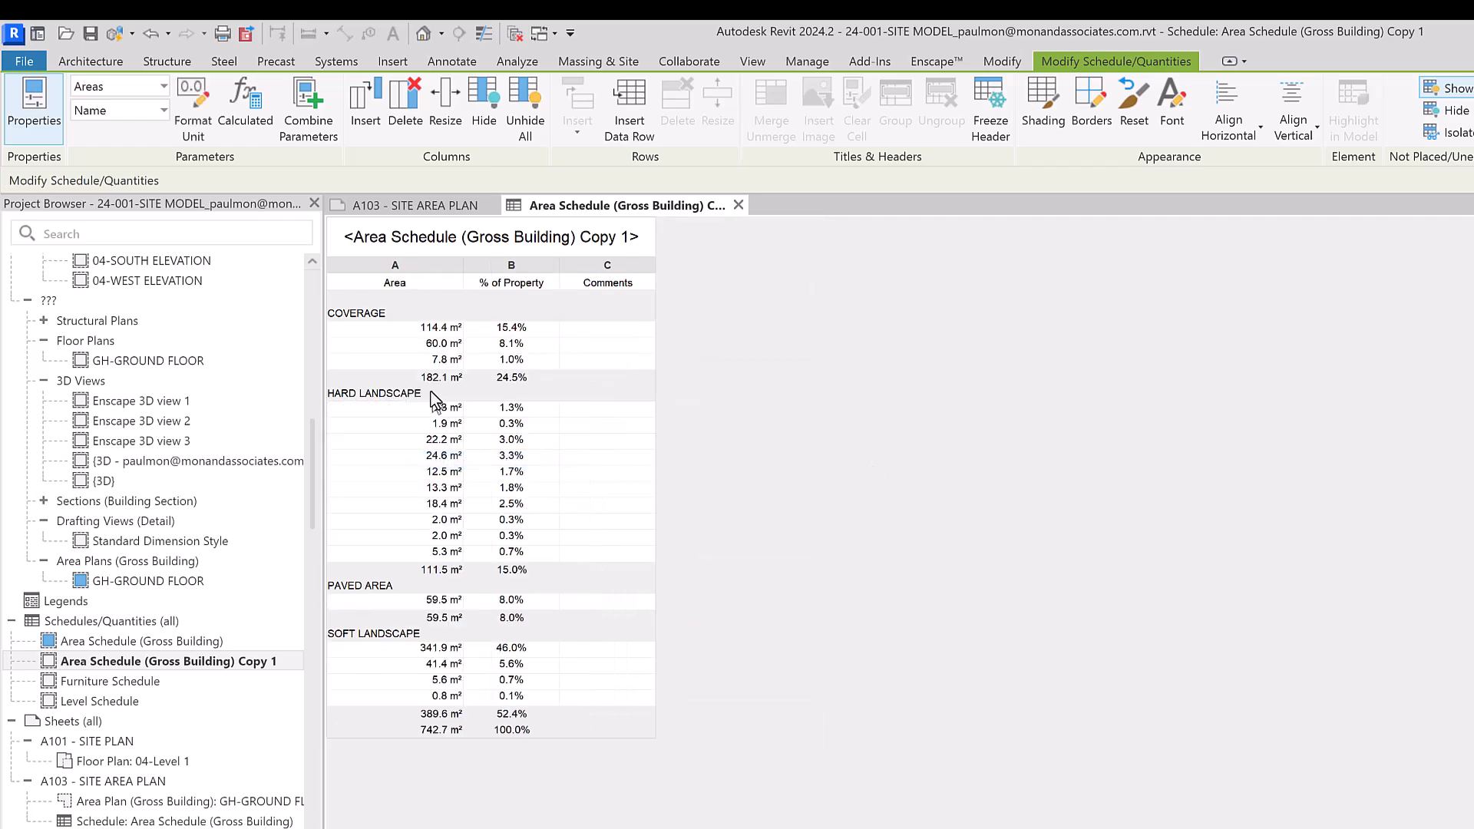
key("ctrl+z")
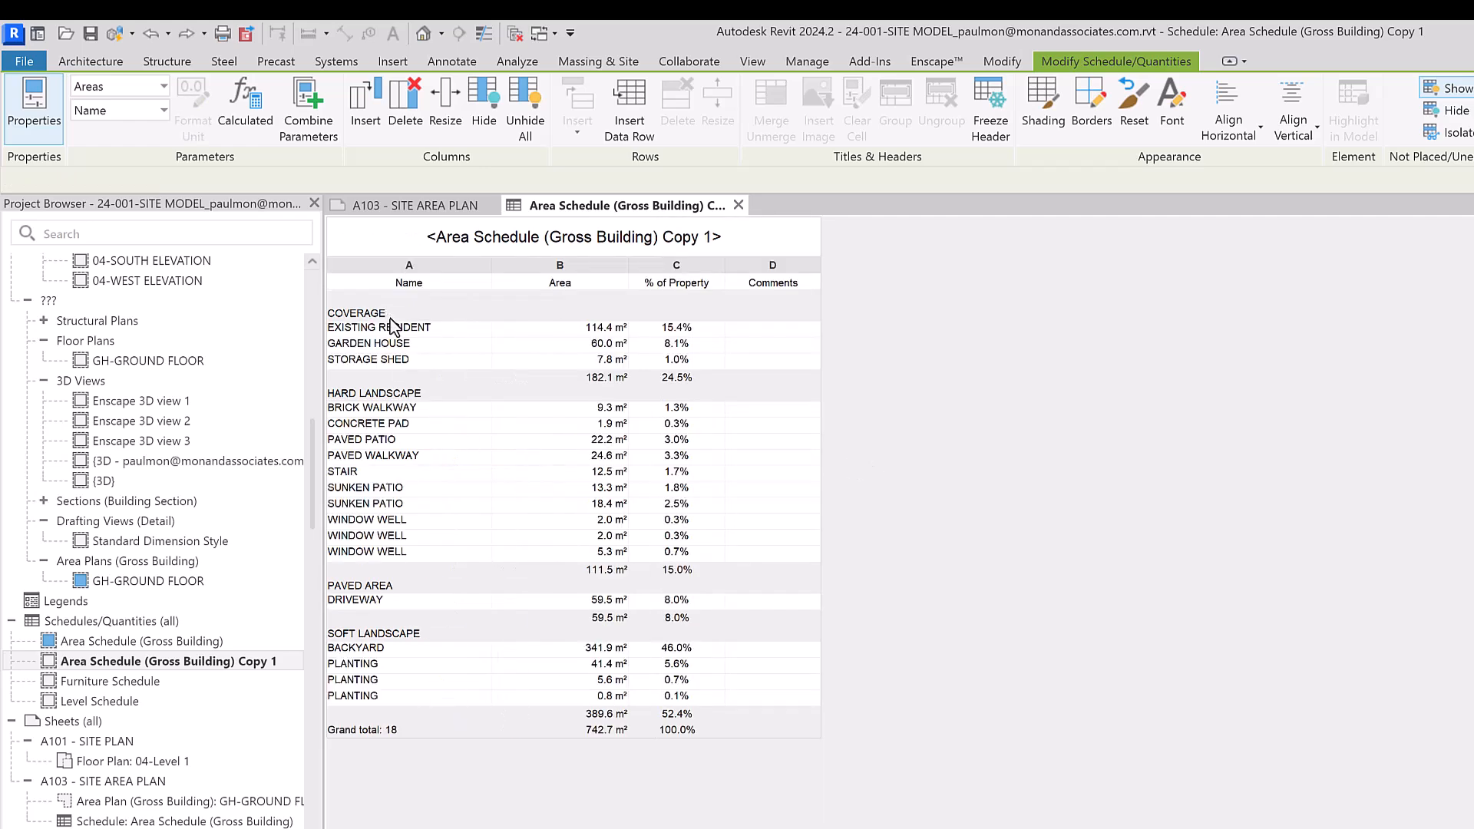
- Unhide all columns in the duplicated area schedule
right_click(391, 313)
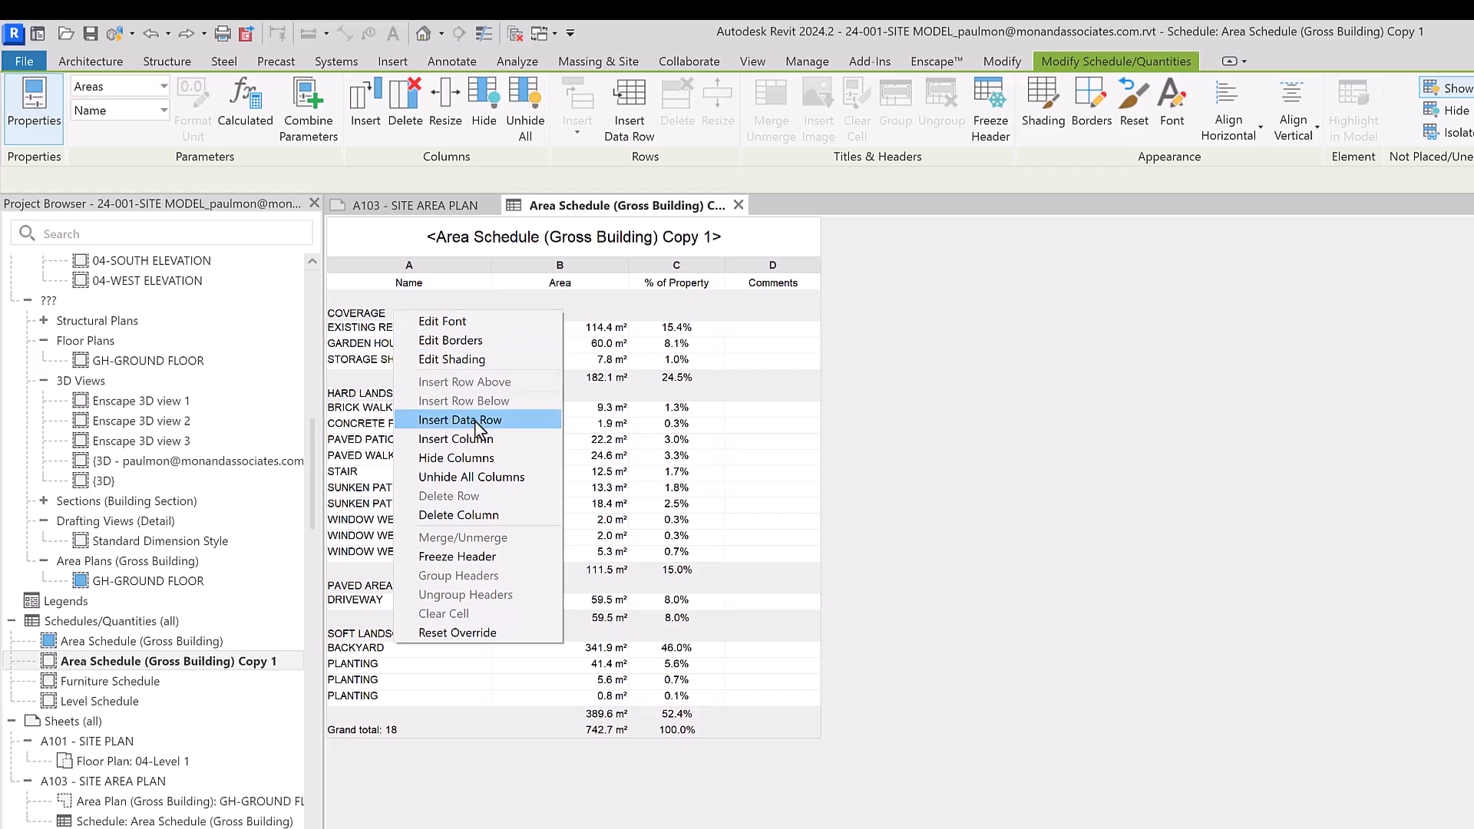
left_click(495, 477)
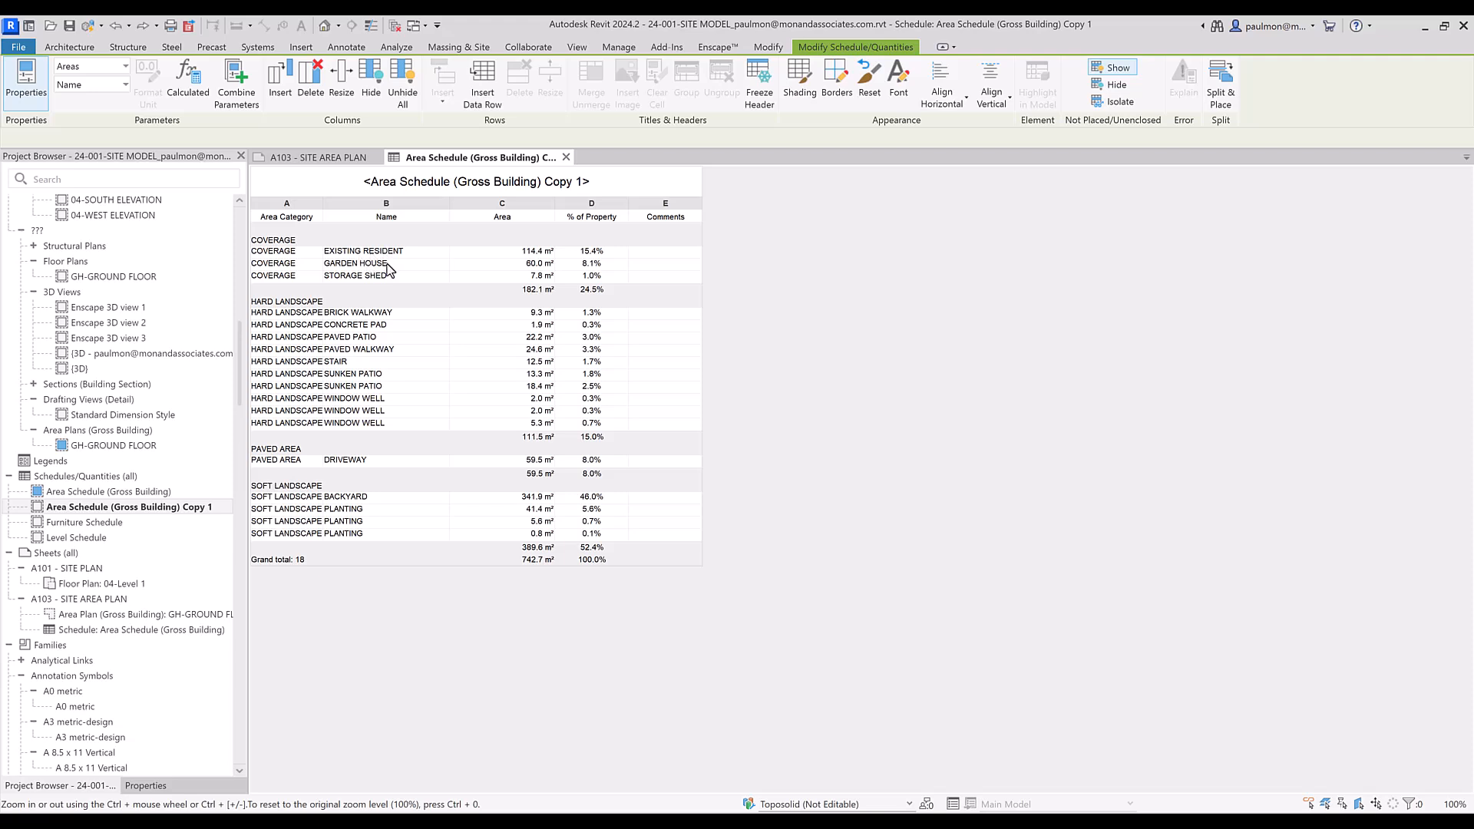
- Remove the Name, % of Property and Area fields from the duplicated schedule, accepting deletion of the calculated value
left_click(142, 786)
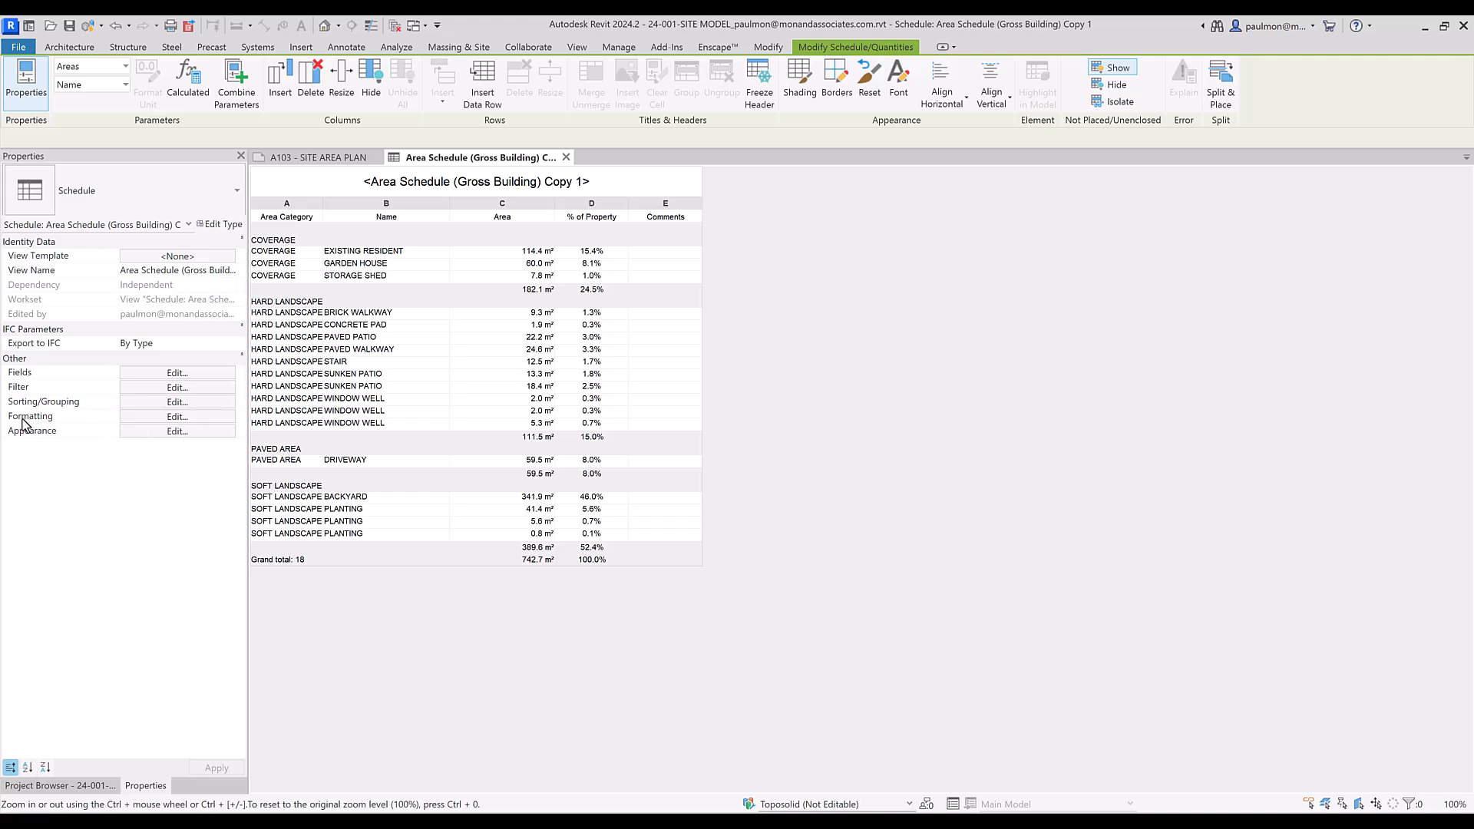
left_click(178, 387)
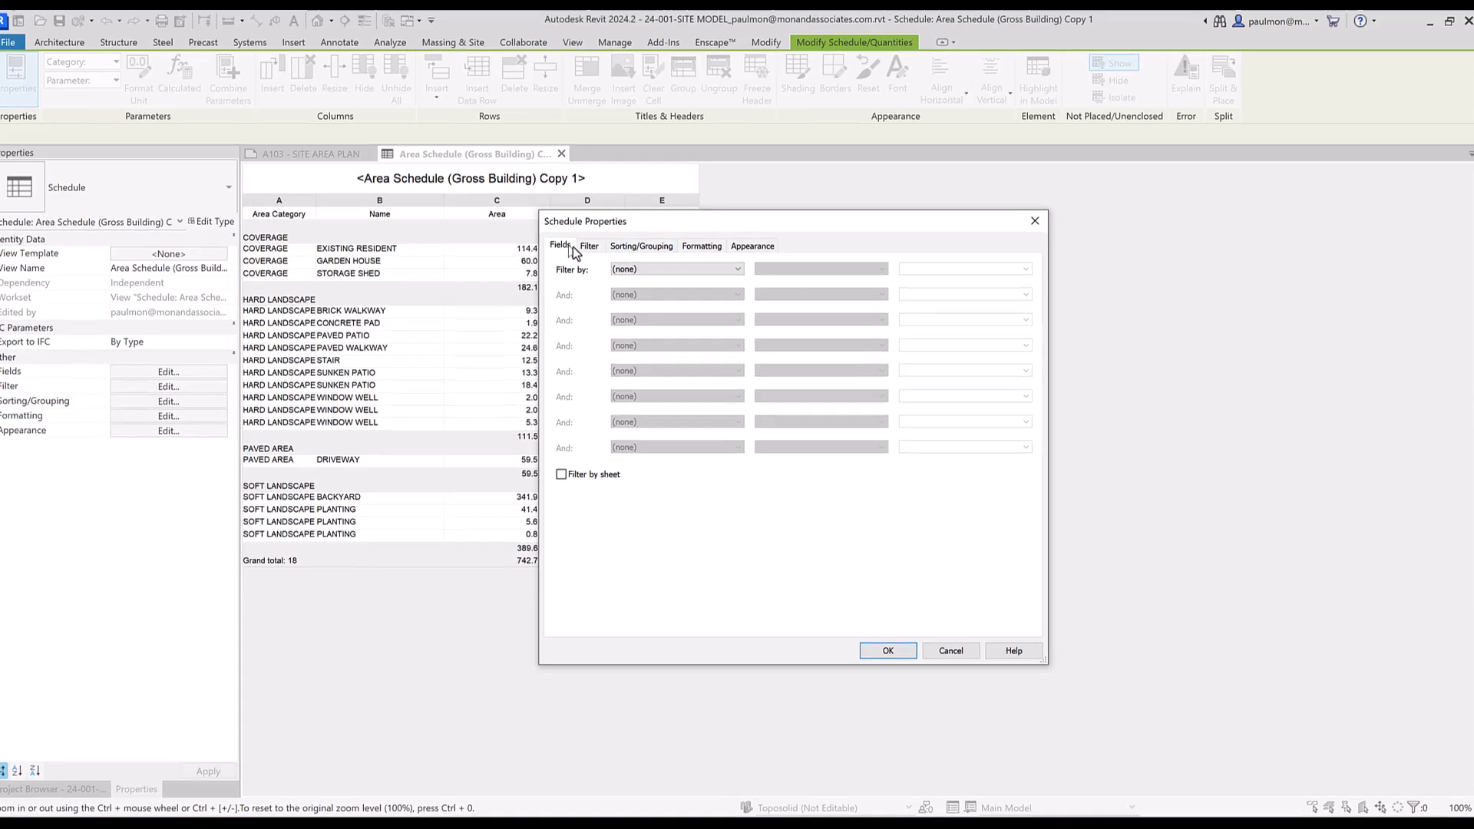
left_click(571, 246)
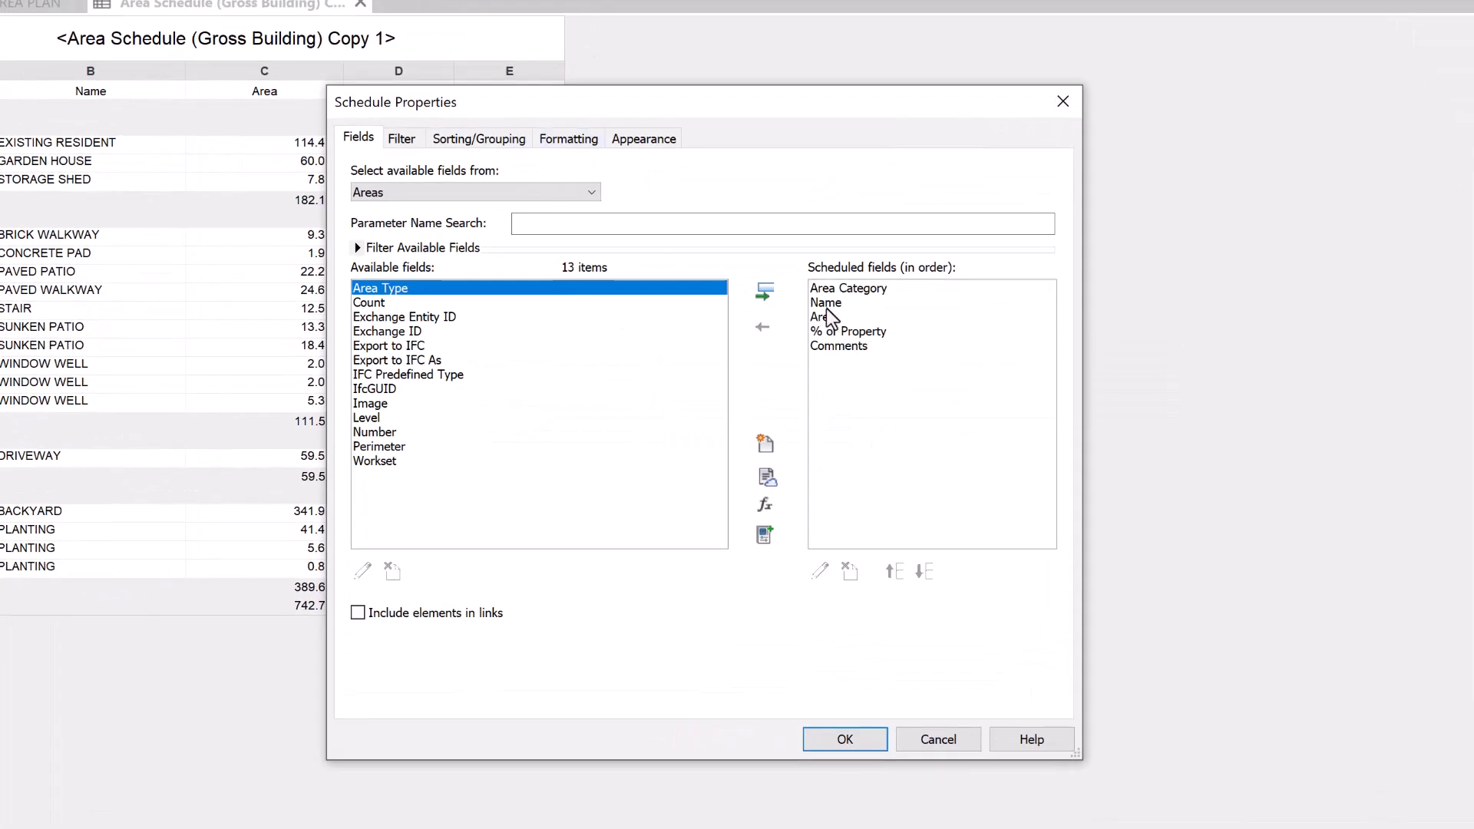
left_click(826, 307)
left_click(763, 321)
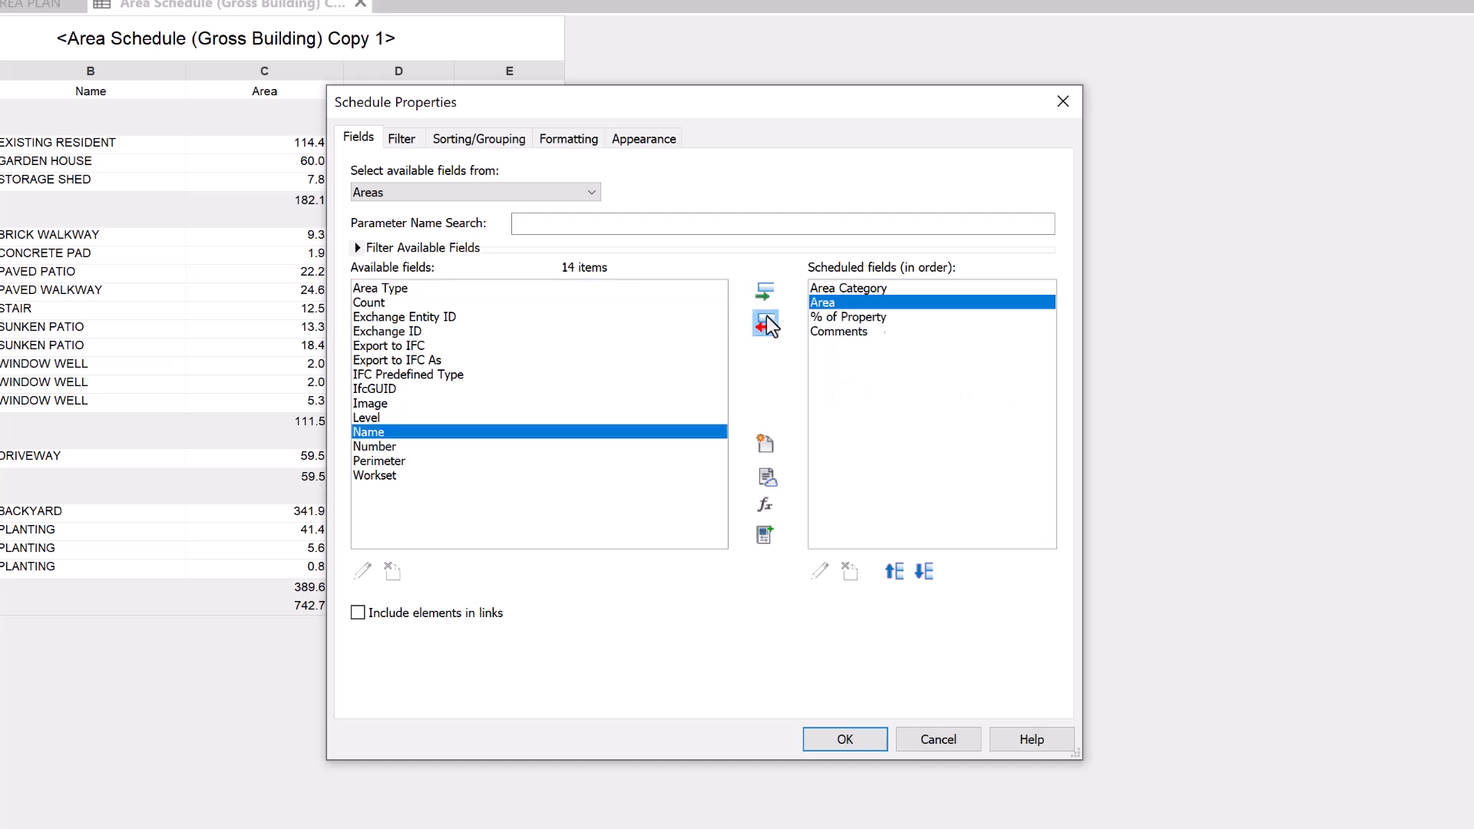
left_click(826, 316)
left_click(763, 323)
left_click(683, 411)
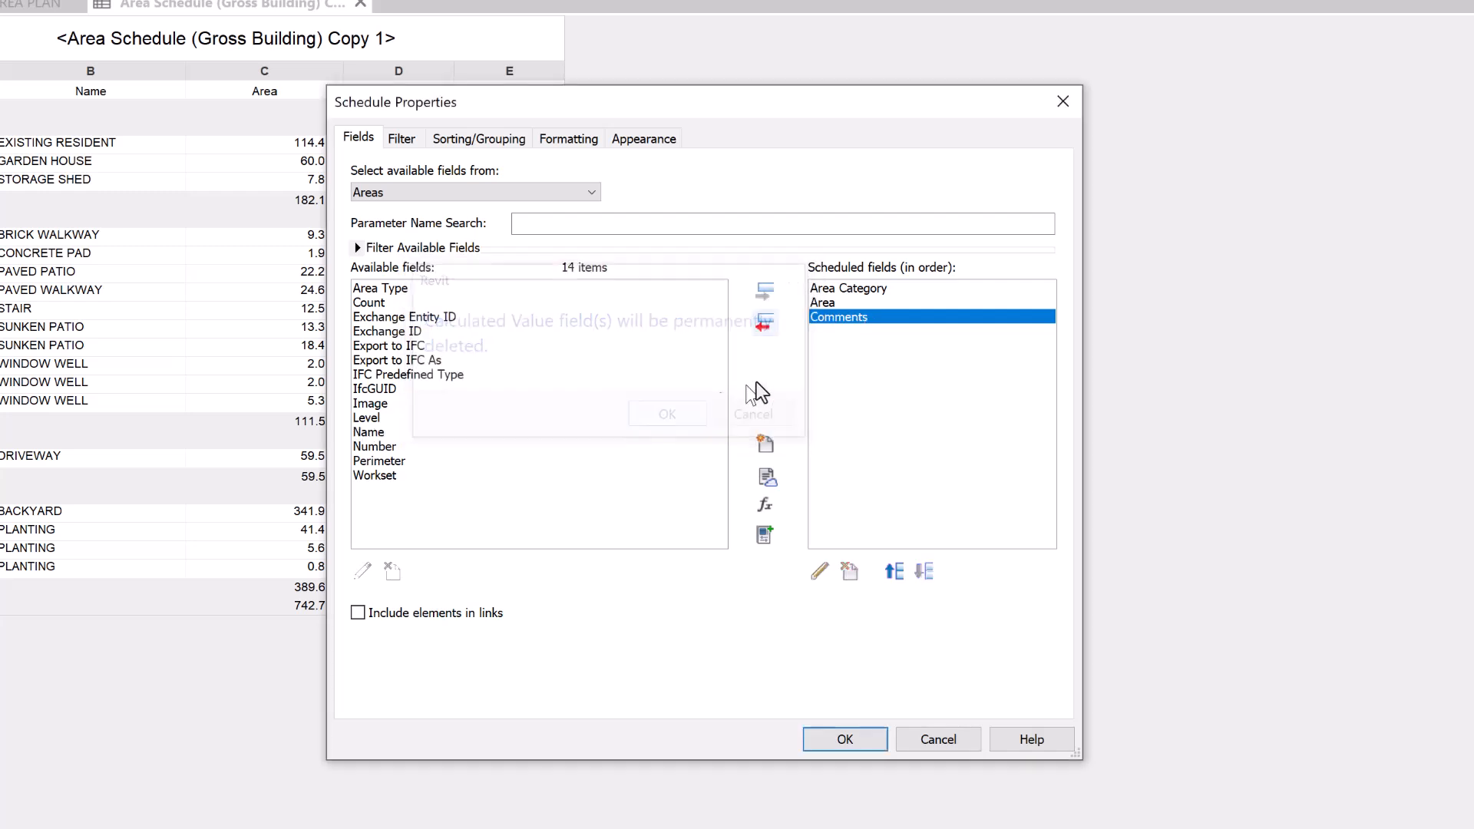
left_click(814, 304)
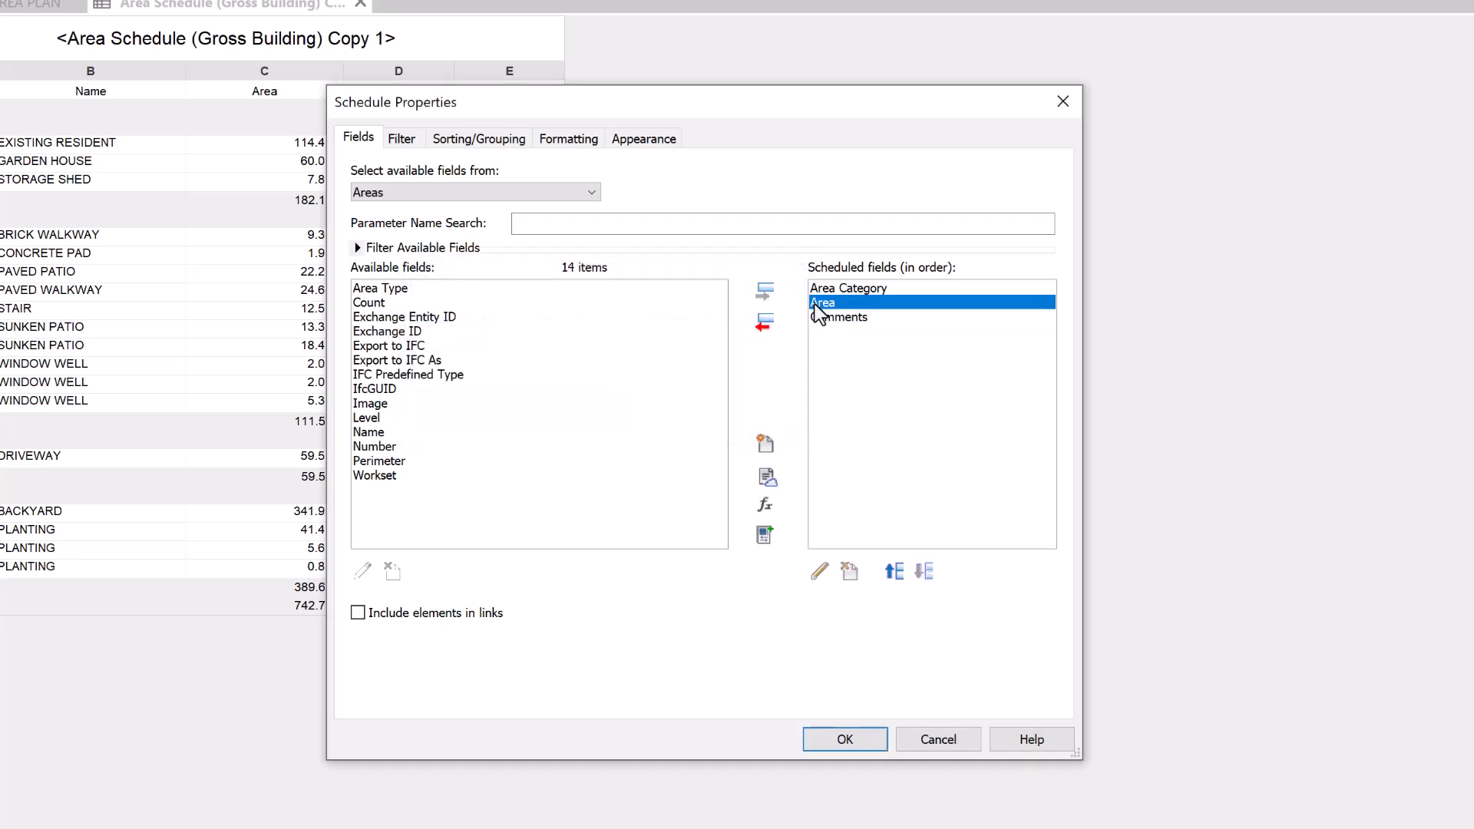
left_click(763, 325)
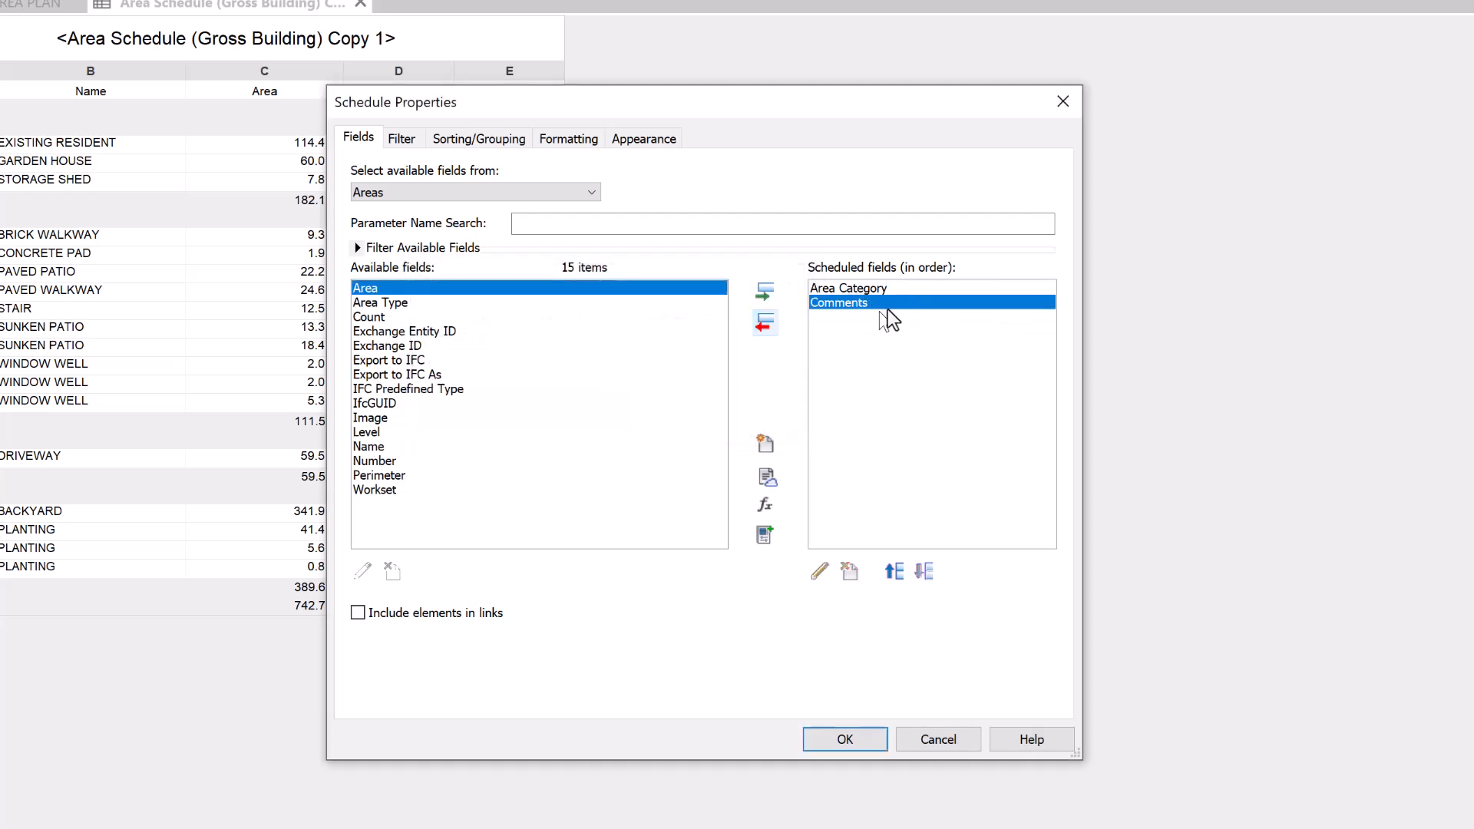
left_click(847, 737)
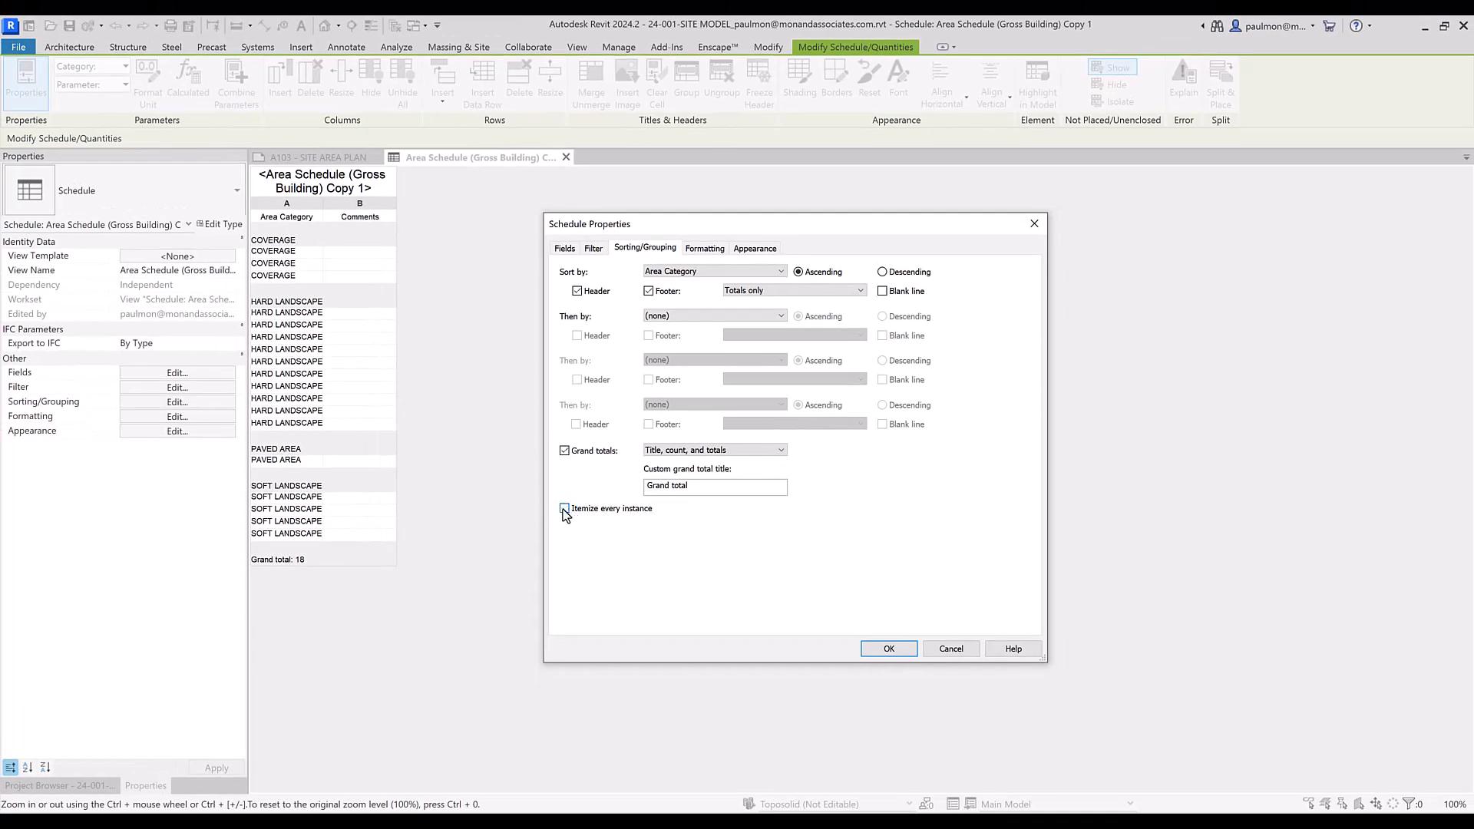
- Turn off Itemize every instance for the duplicated schedule and widen its Area Category column
left_click(895, 650)
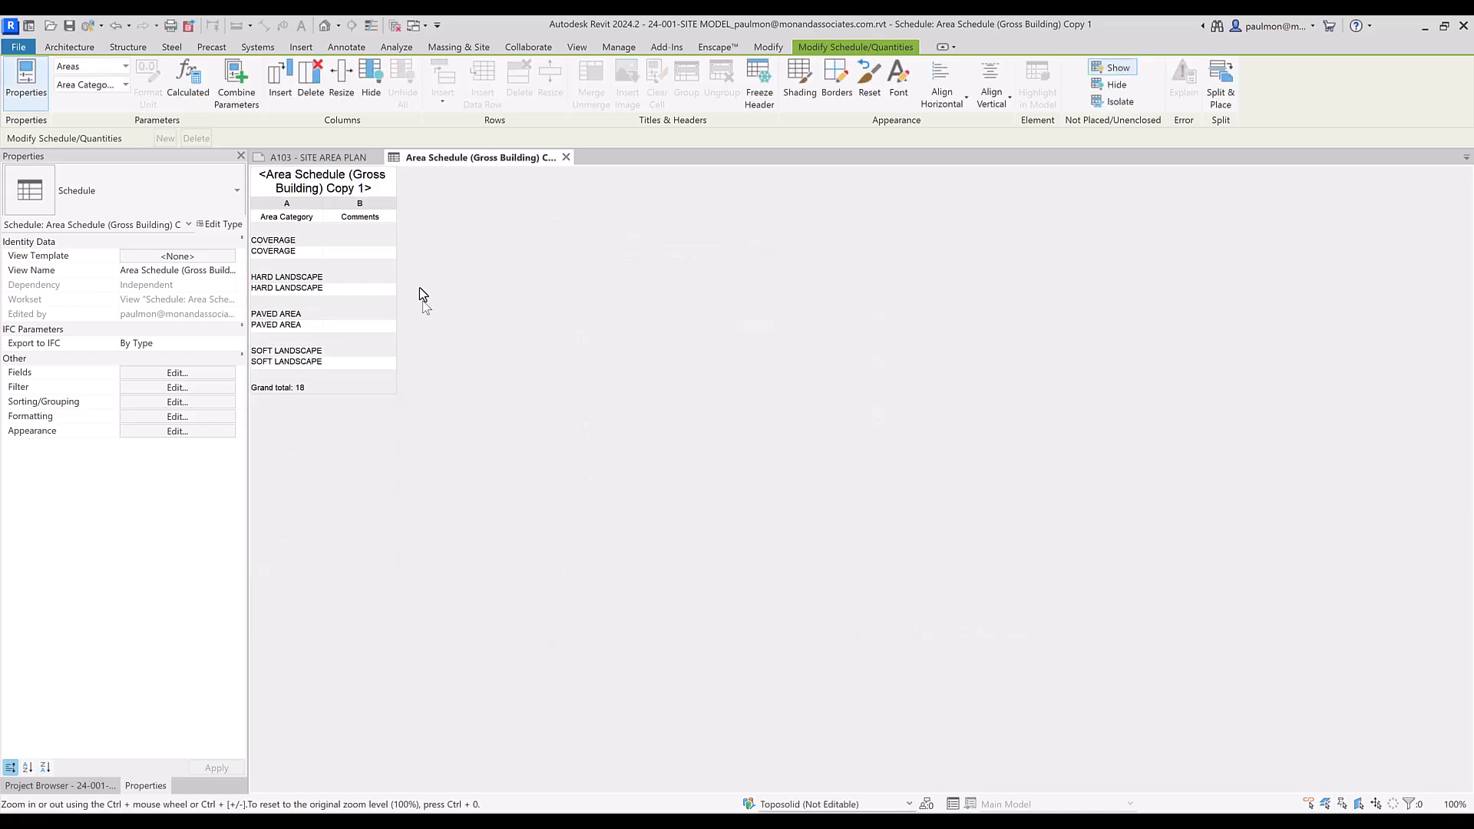
left_click_drag(322, 203, 379, 209)
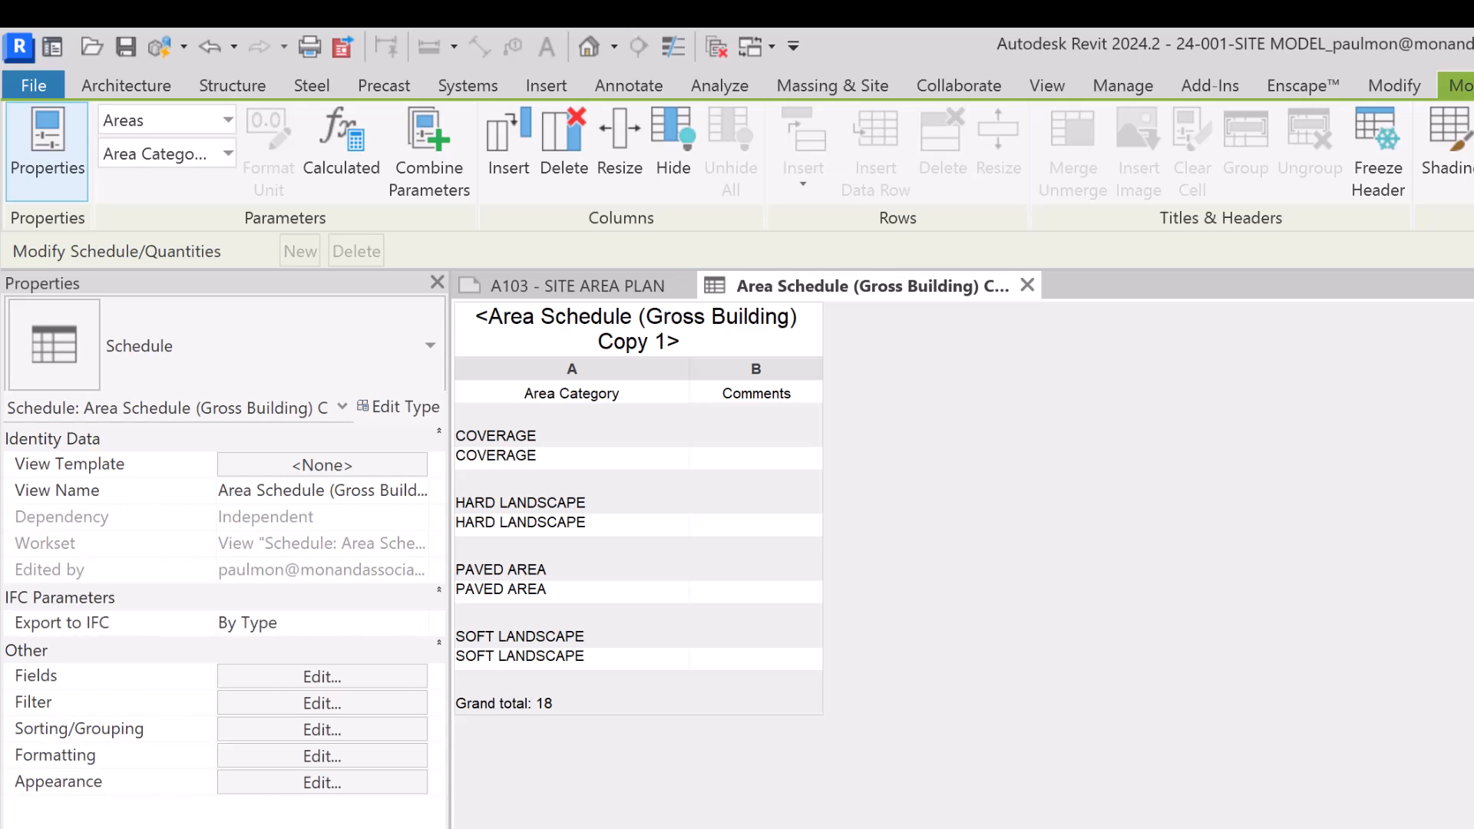
left_click(253, 676)
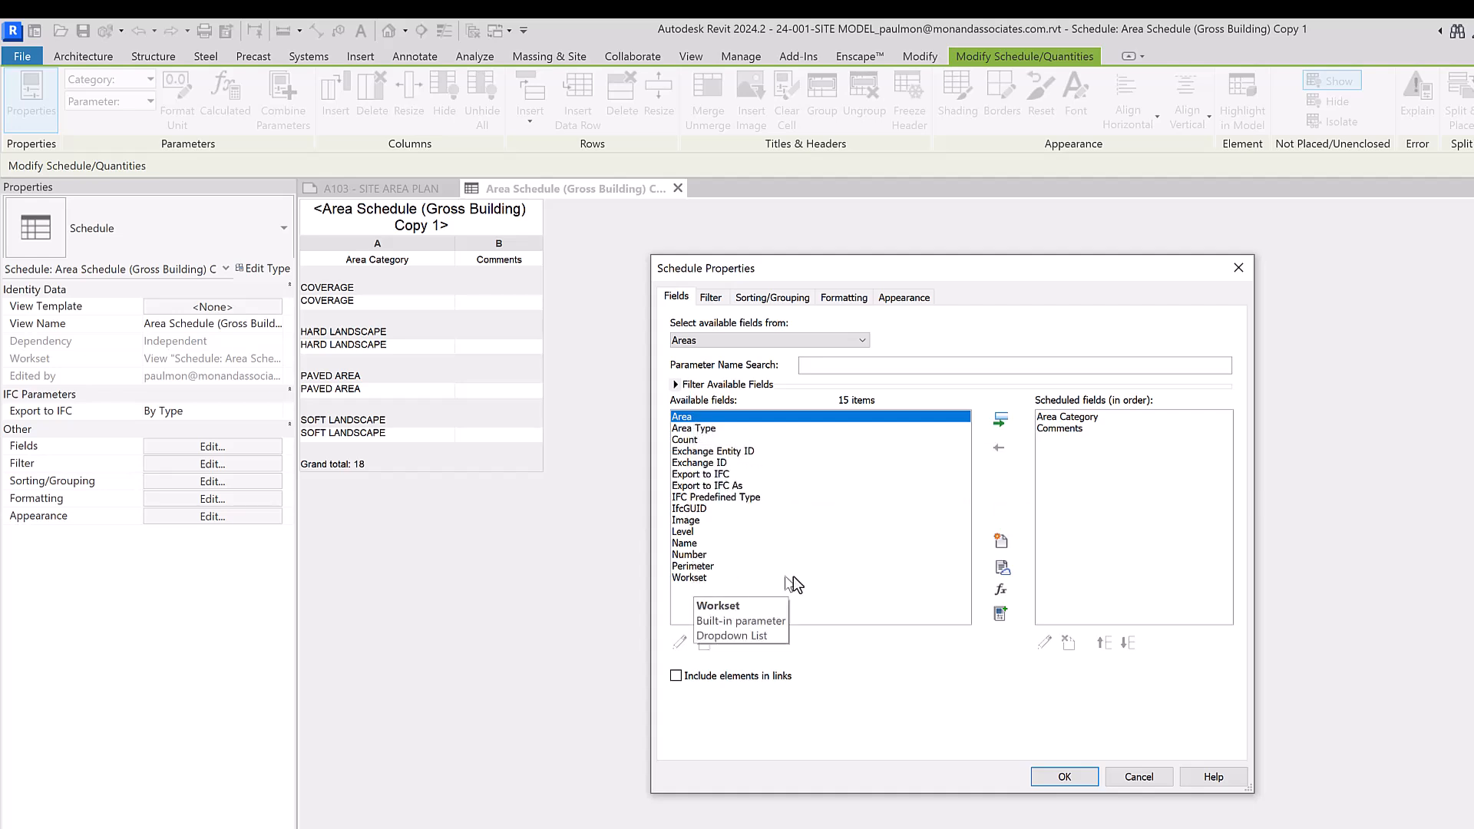
left_click(1063, 778)
- Copy the HARD LANDSCAPE and SOFT LANDSCAPE category names into the Comments cells of their own rows
left_click(471, 352)
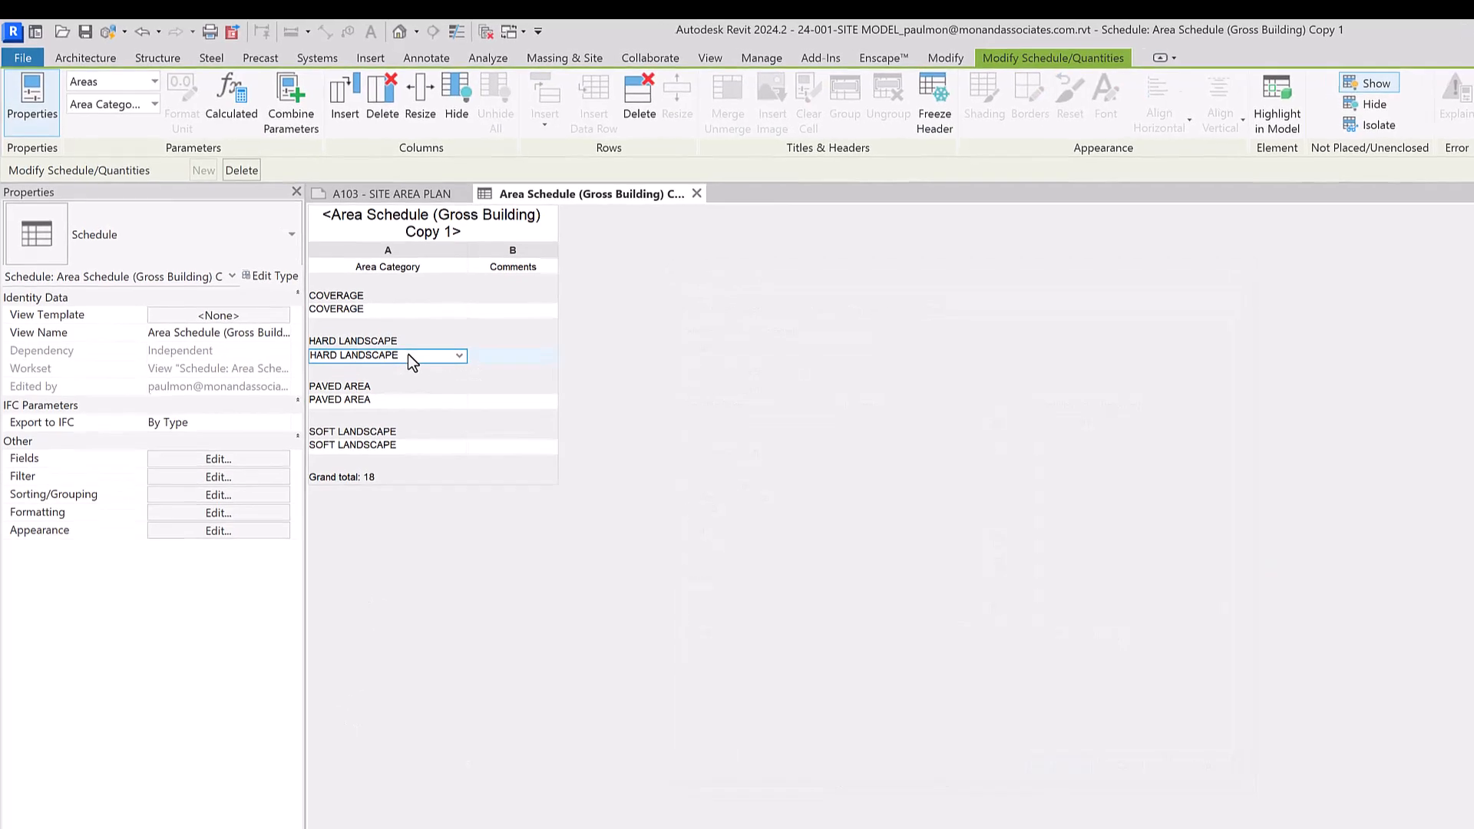
left_click(398, 347)
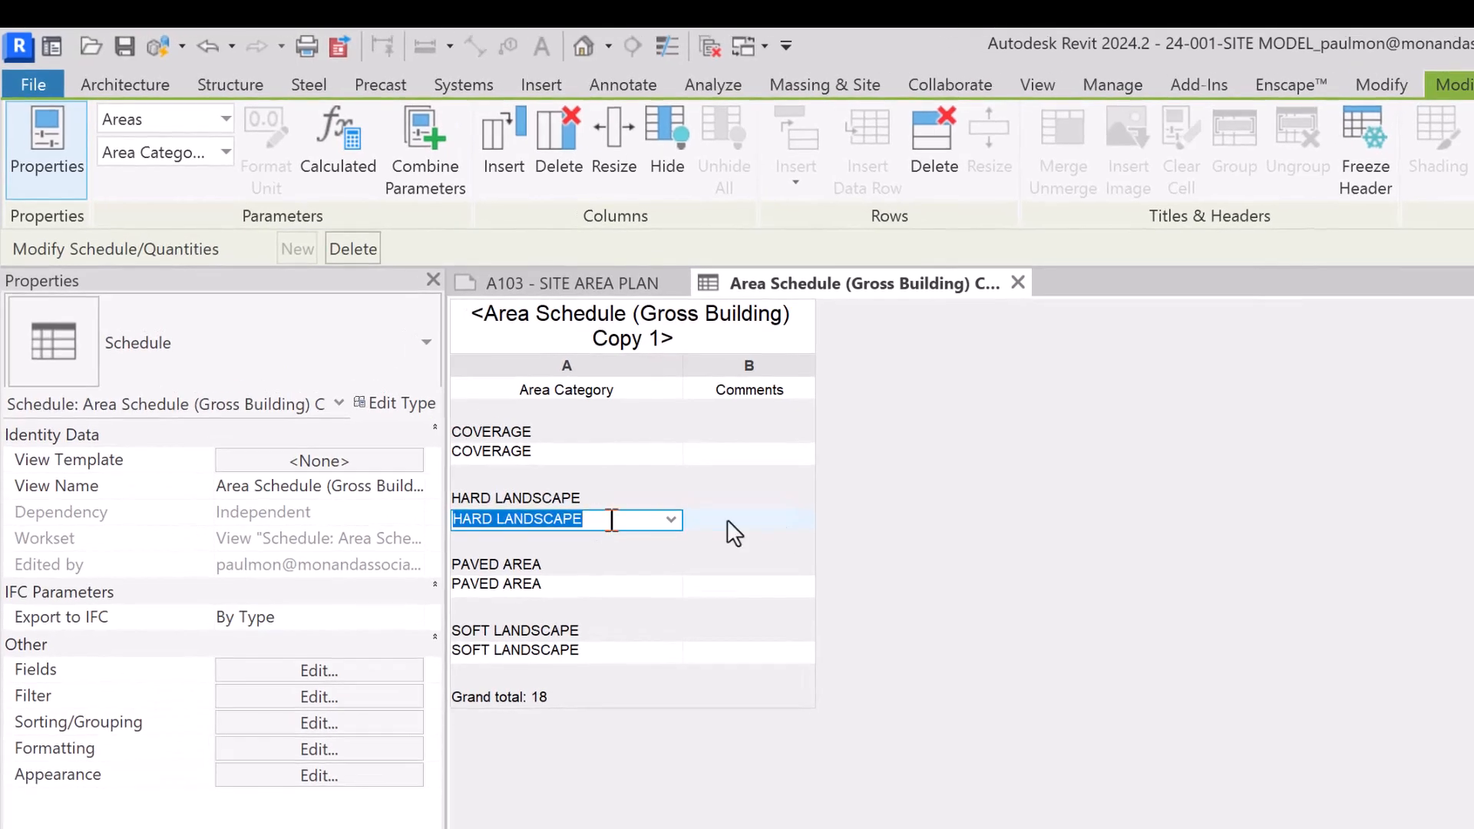
left_click(757, 525)
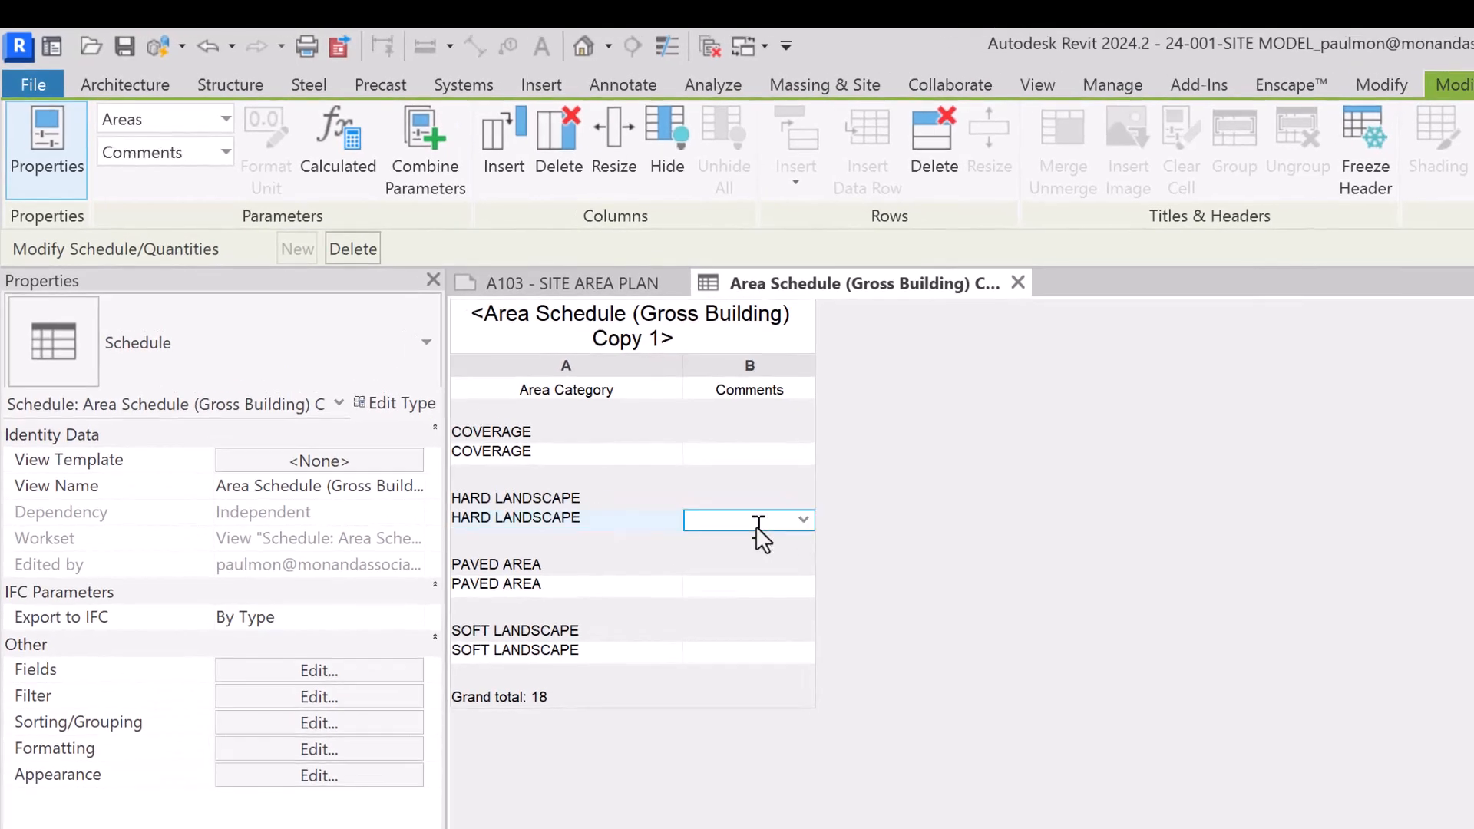
key("ctrl+v")
left_click(592, 650)
key("ctrl+c")
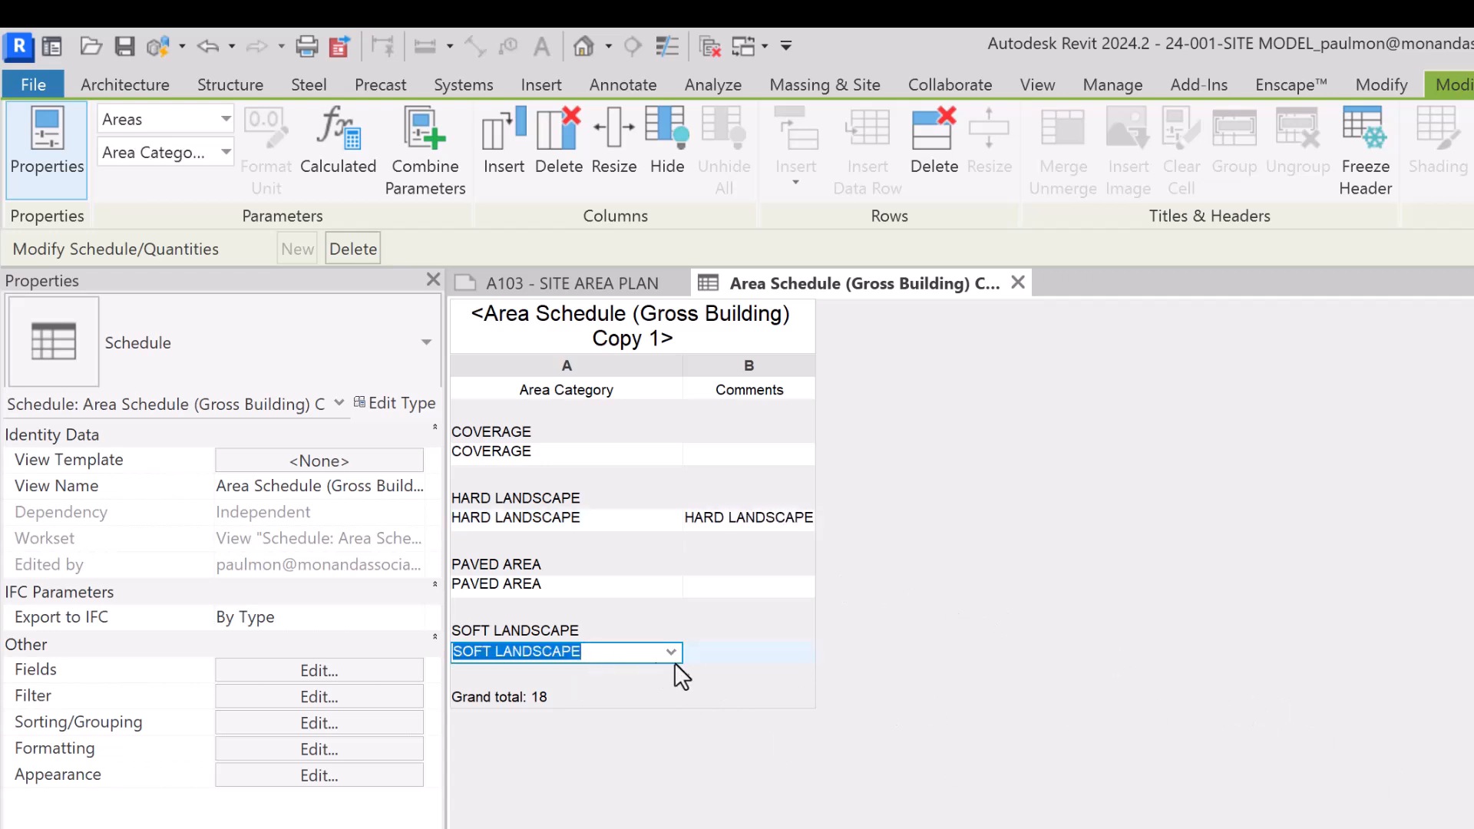
left_click(731, 654)
key("ctrl+v")
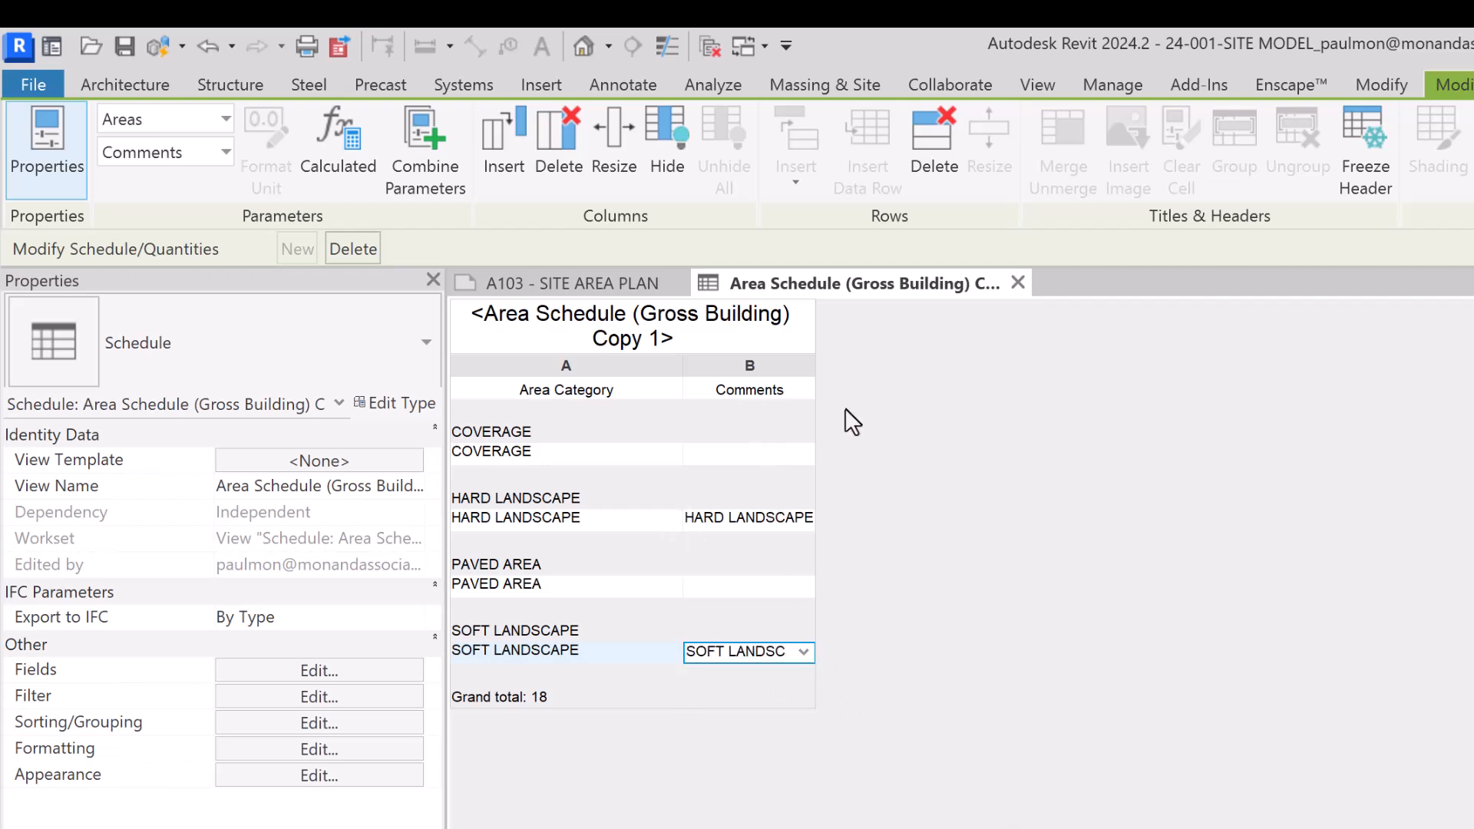
- Rename the COVERAGE category as 01 COVERAGE and the PAVED AREA category as 02 PAVED AREA
left_click(458, 450)
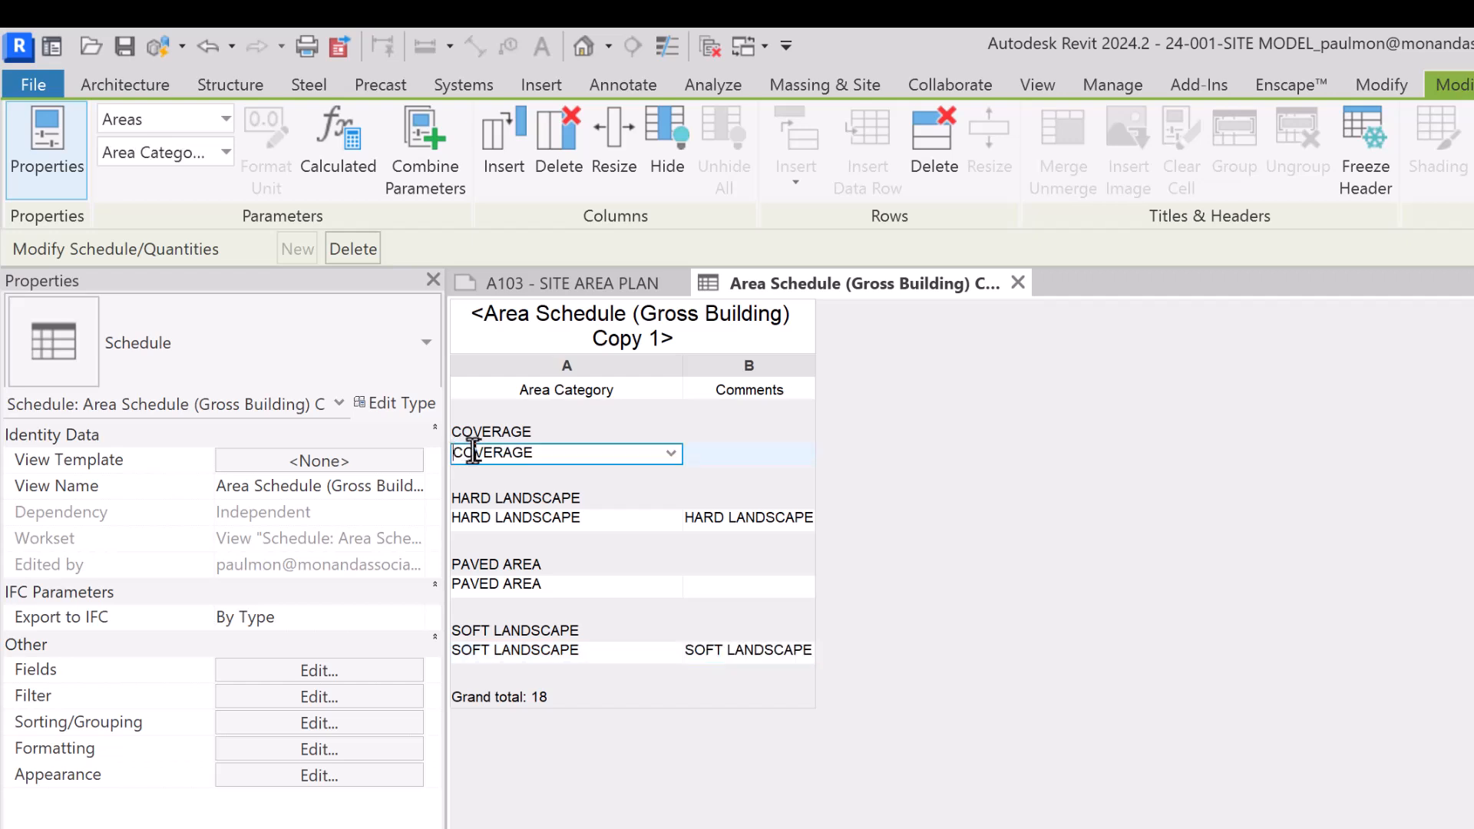
type("01")
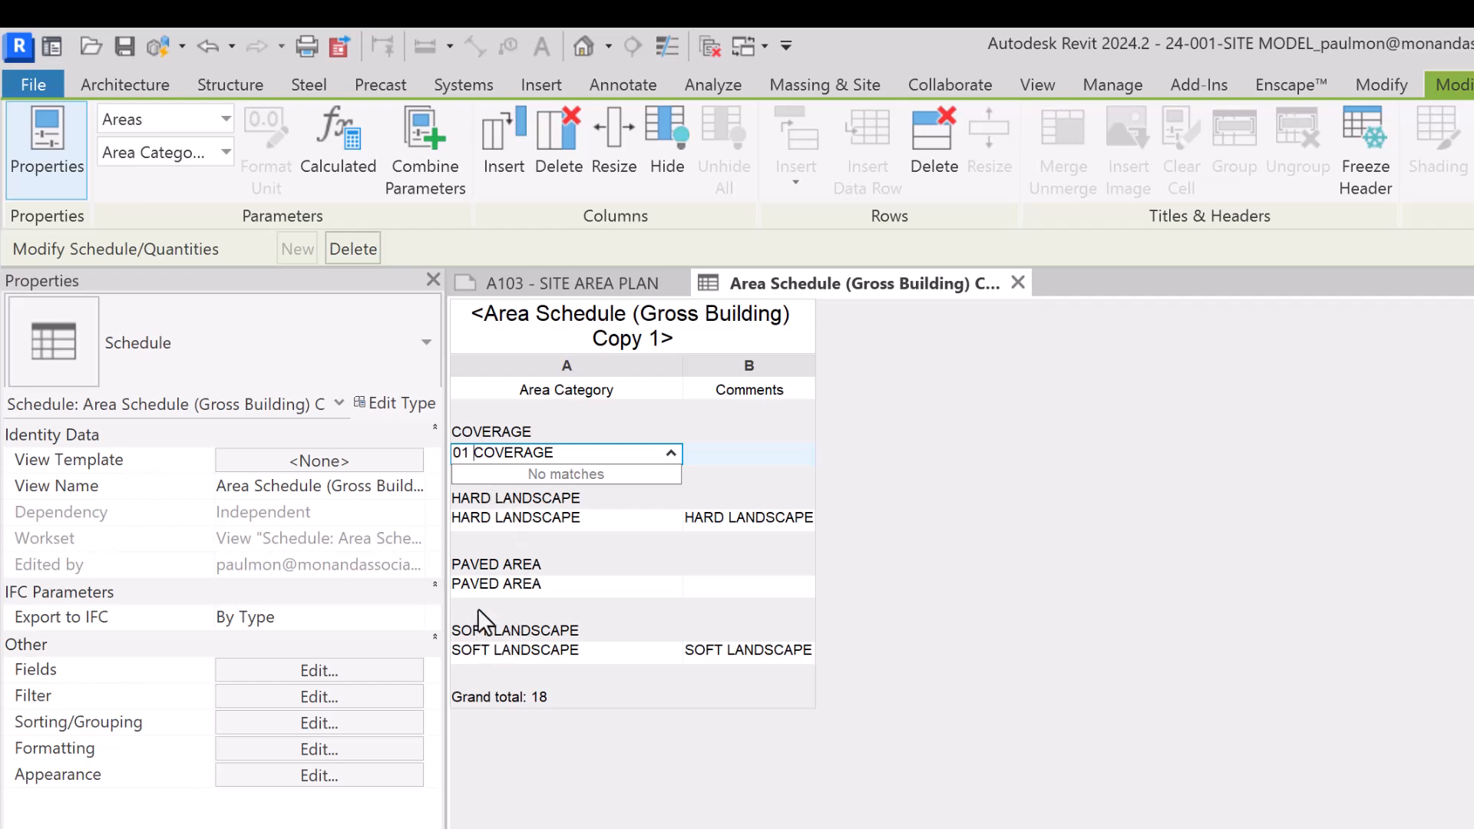
left_click(466, 587)
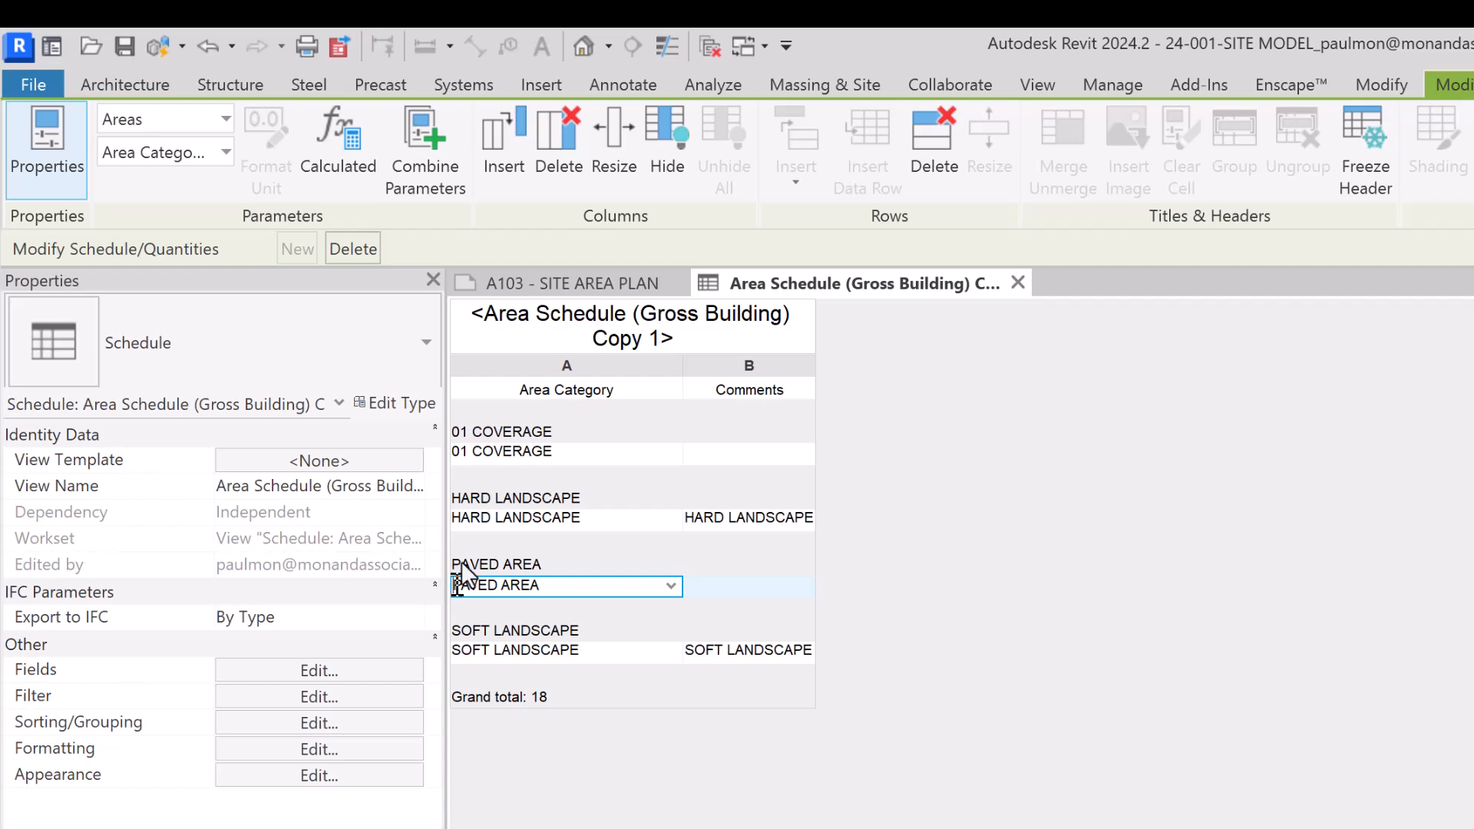
type("02")
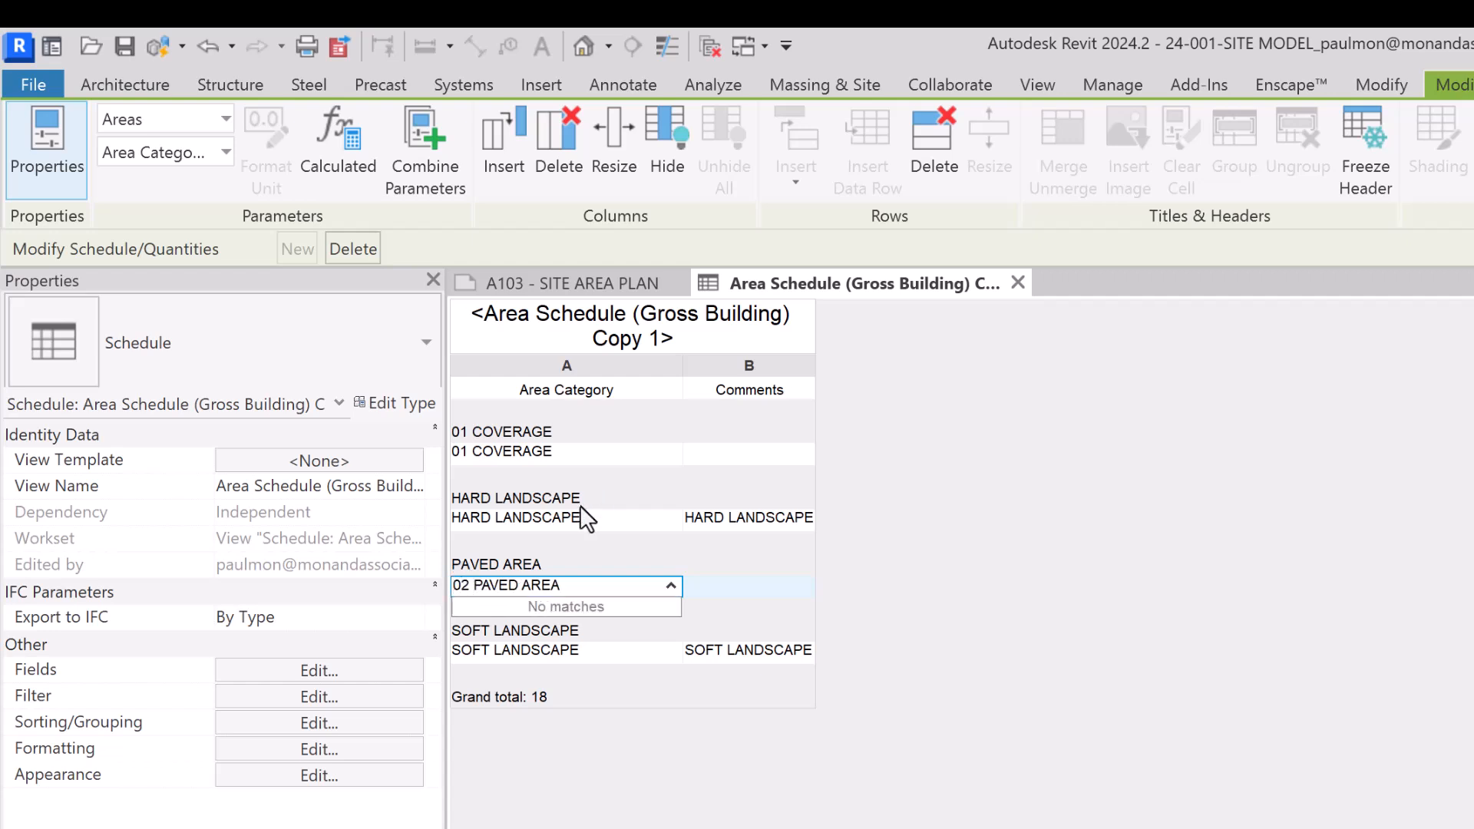
key("Return")
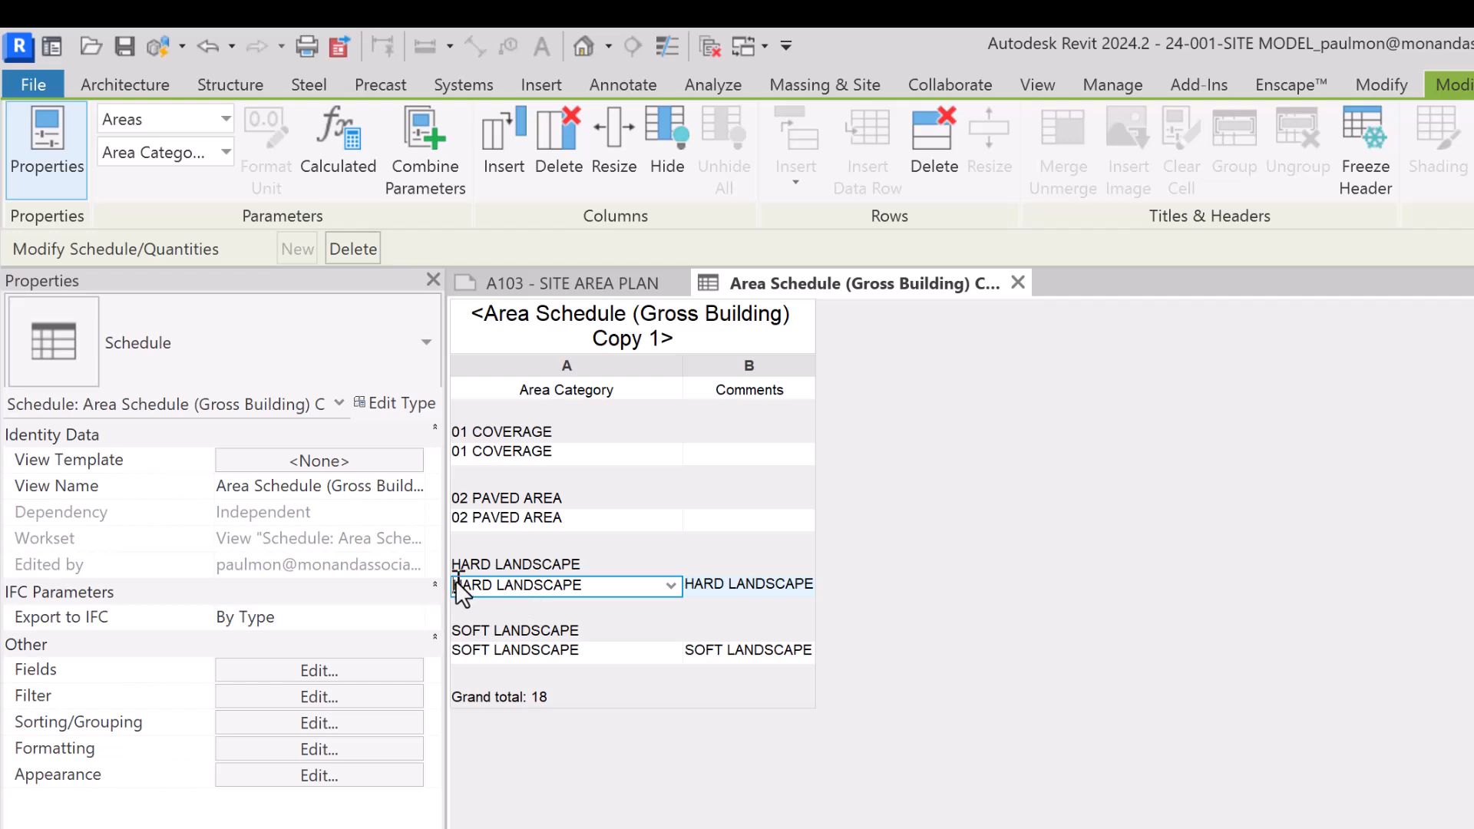
- Rename the HARD LANDSCAPE category as 03 LANDSCAPE
type("03")
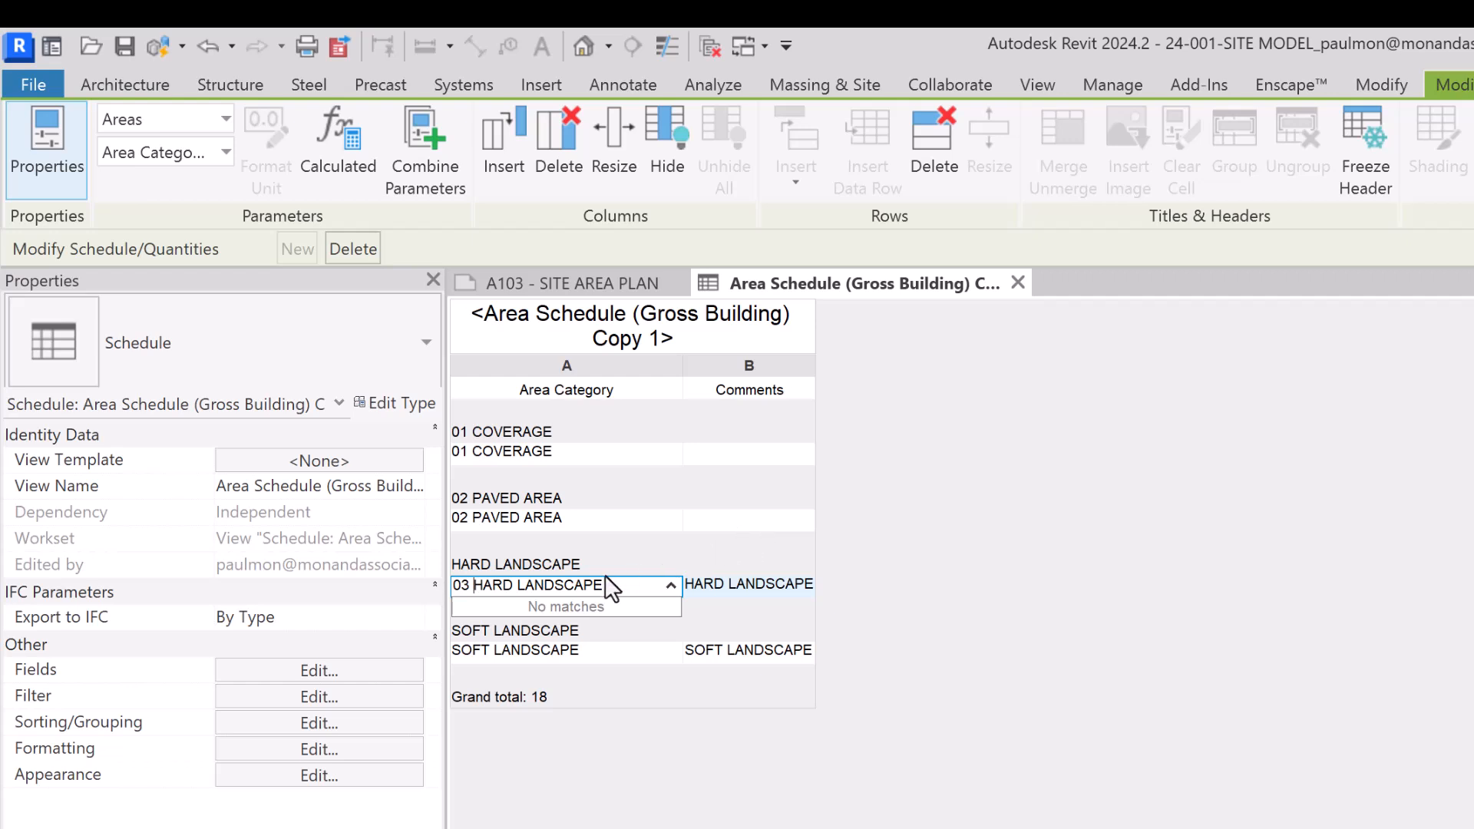
key("Return")
left_click(520, 587)
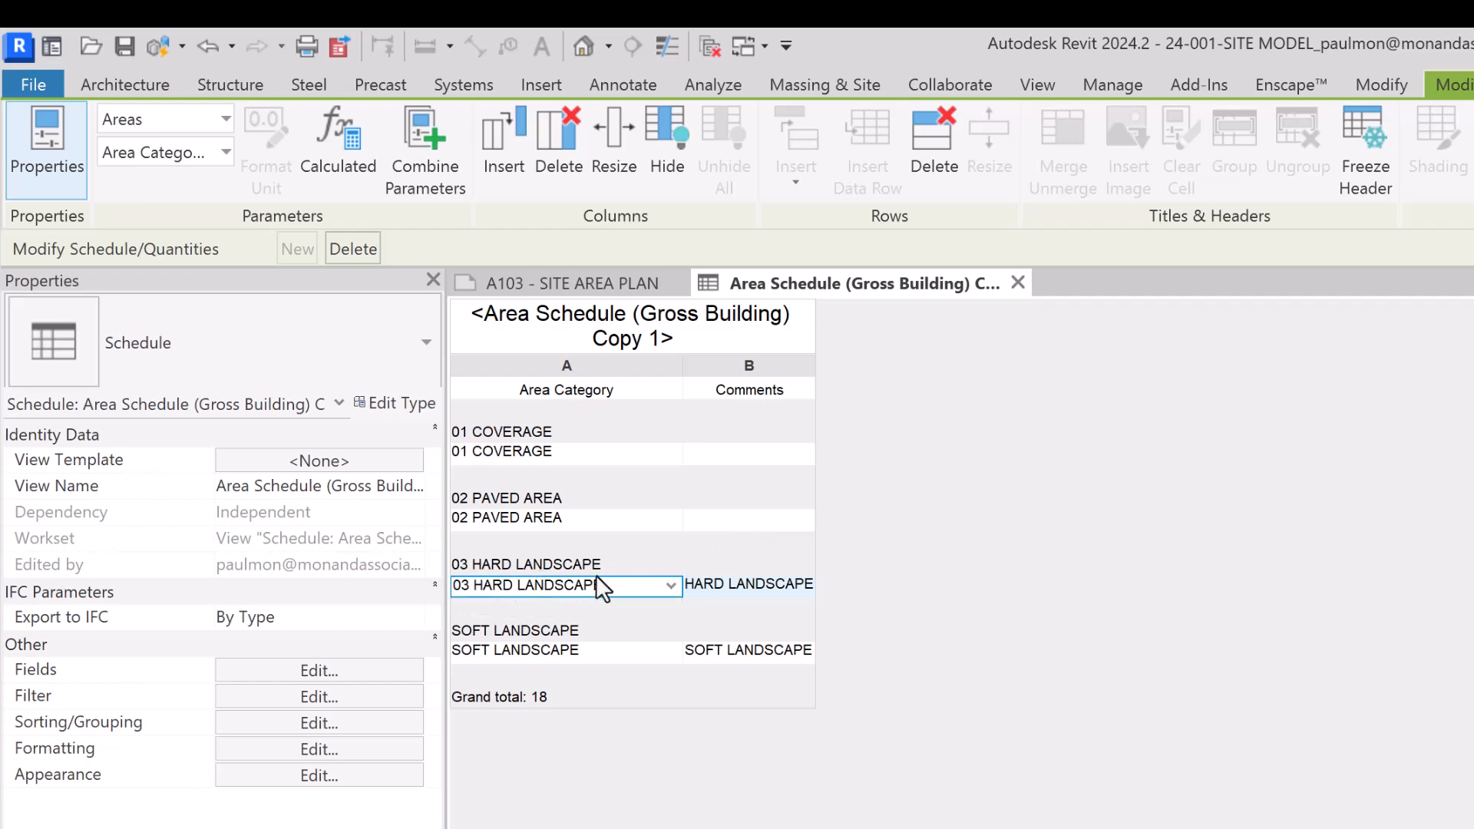
key("BackSpace")
key("BackSpace")
key("BackSpace")
key("BackSpace")
key("BackSpace")
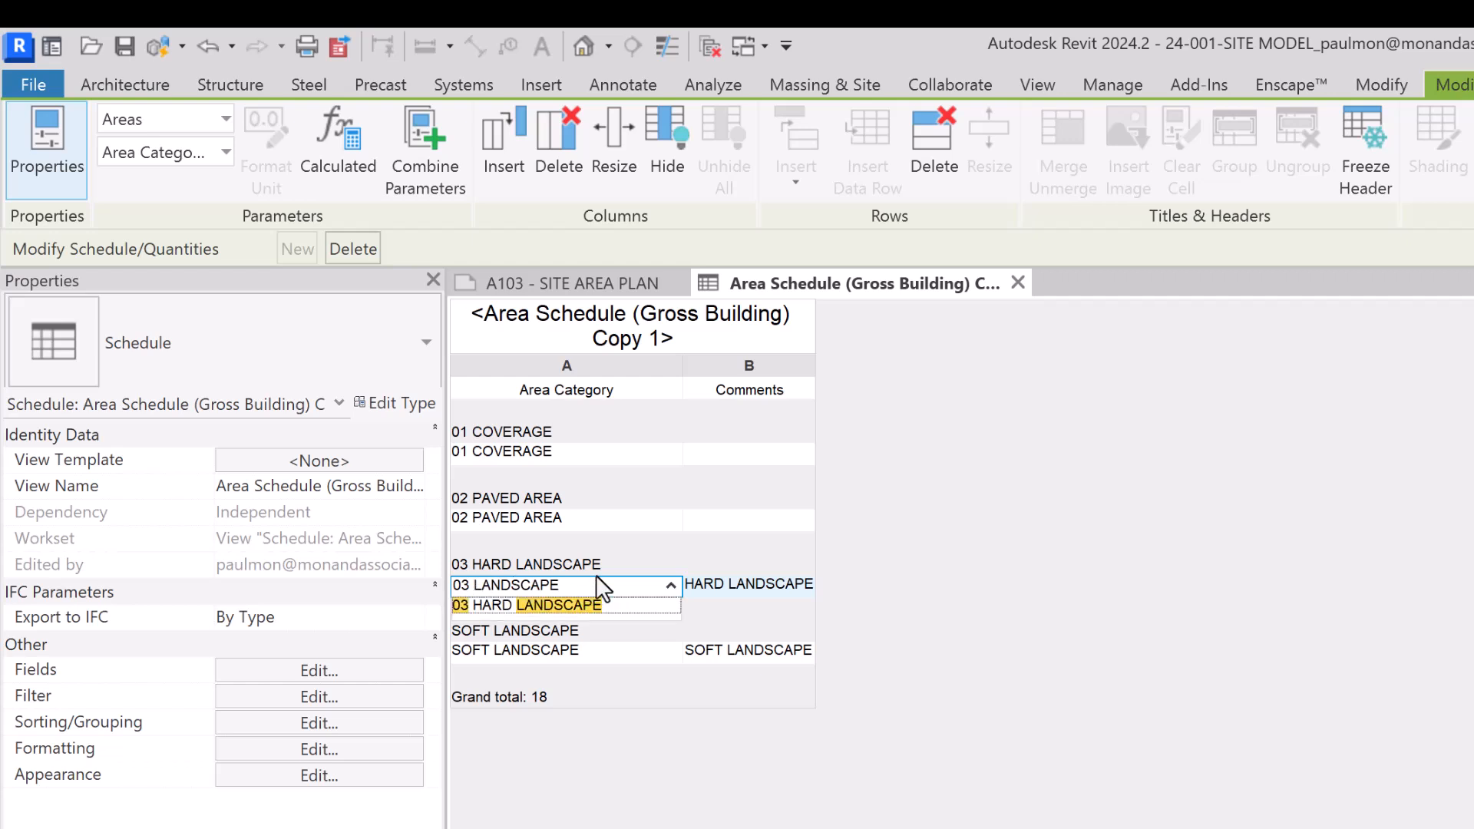
key("Return")
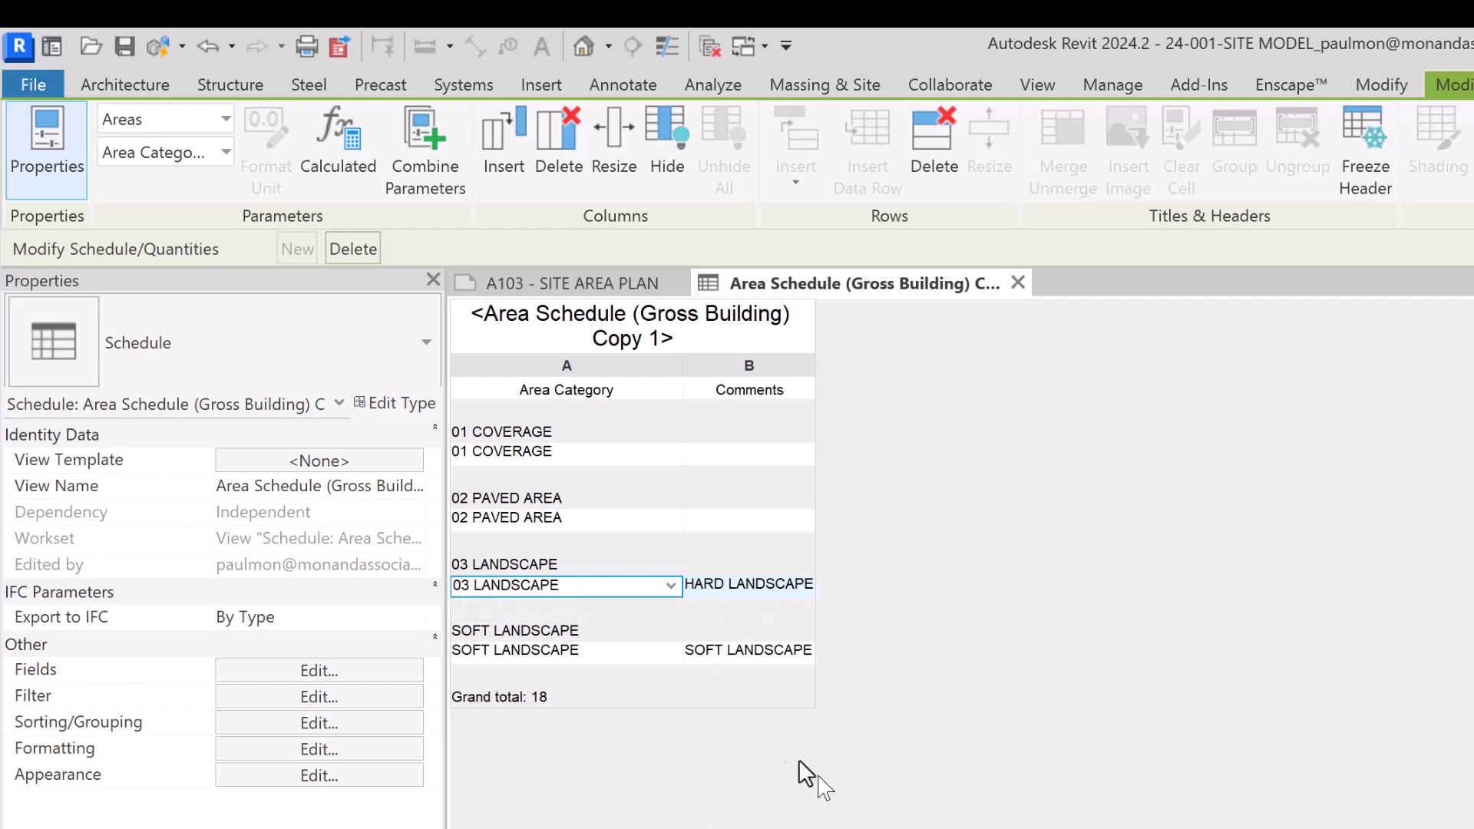
- Change the SOFT LANDSCAPE area category to 03 LANDSCAPE by copying the name from the row above
left_click(491, 652)
left_click_drag(593, 658, 553, 659)
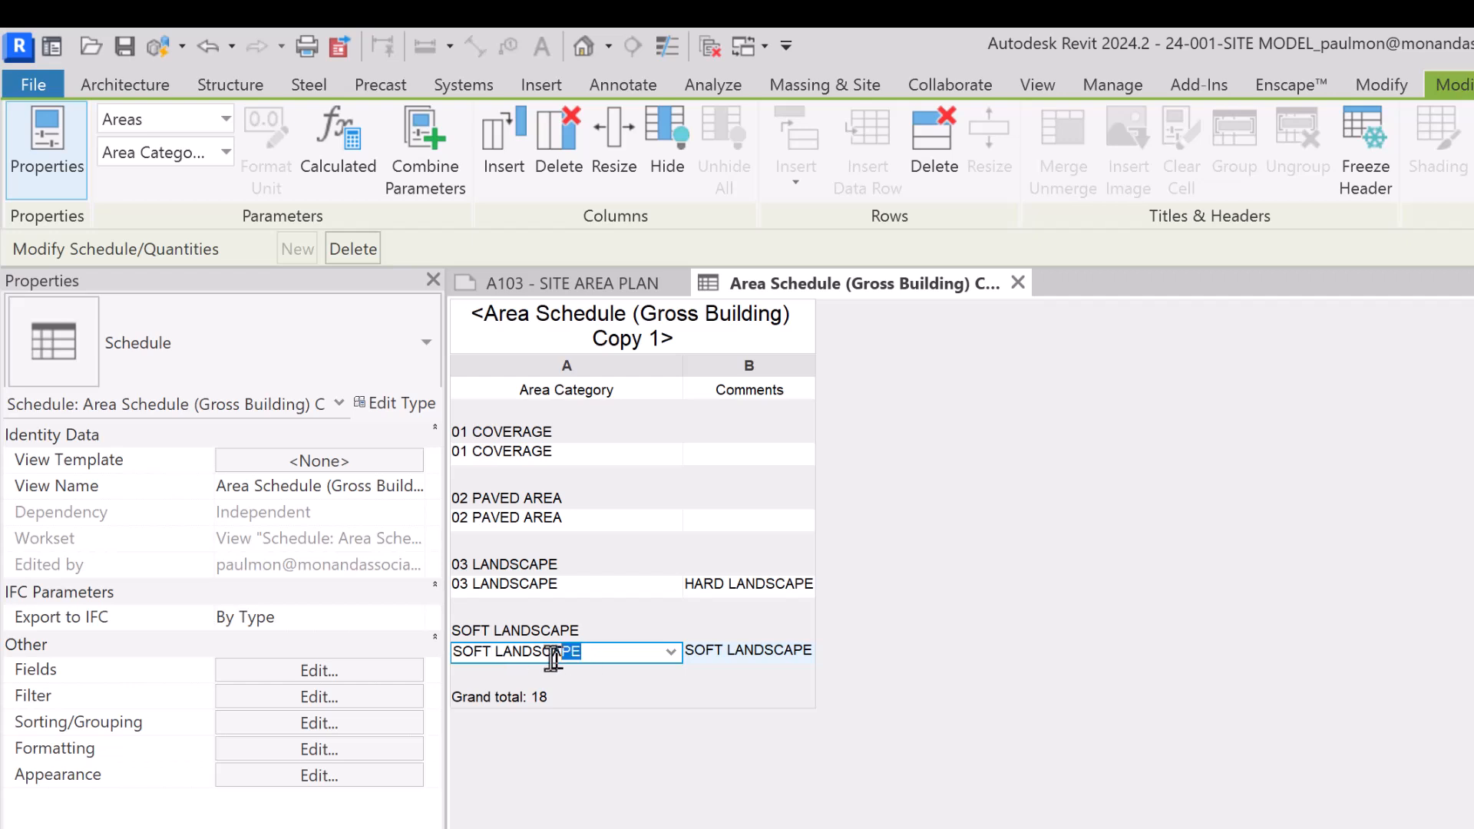
left_click(579, 583)
key("ctrl+c")
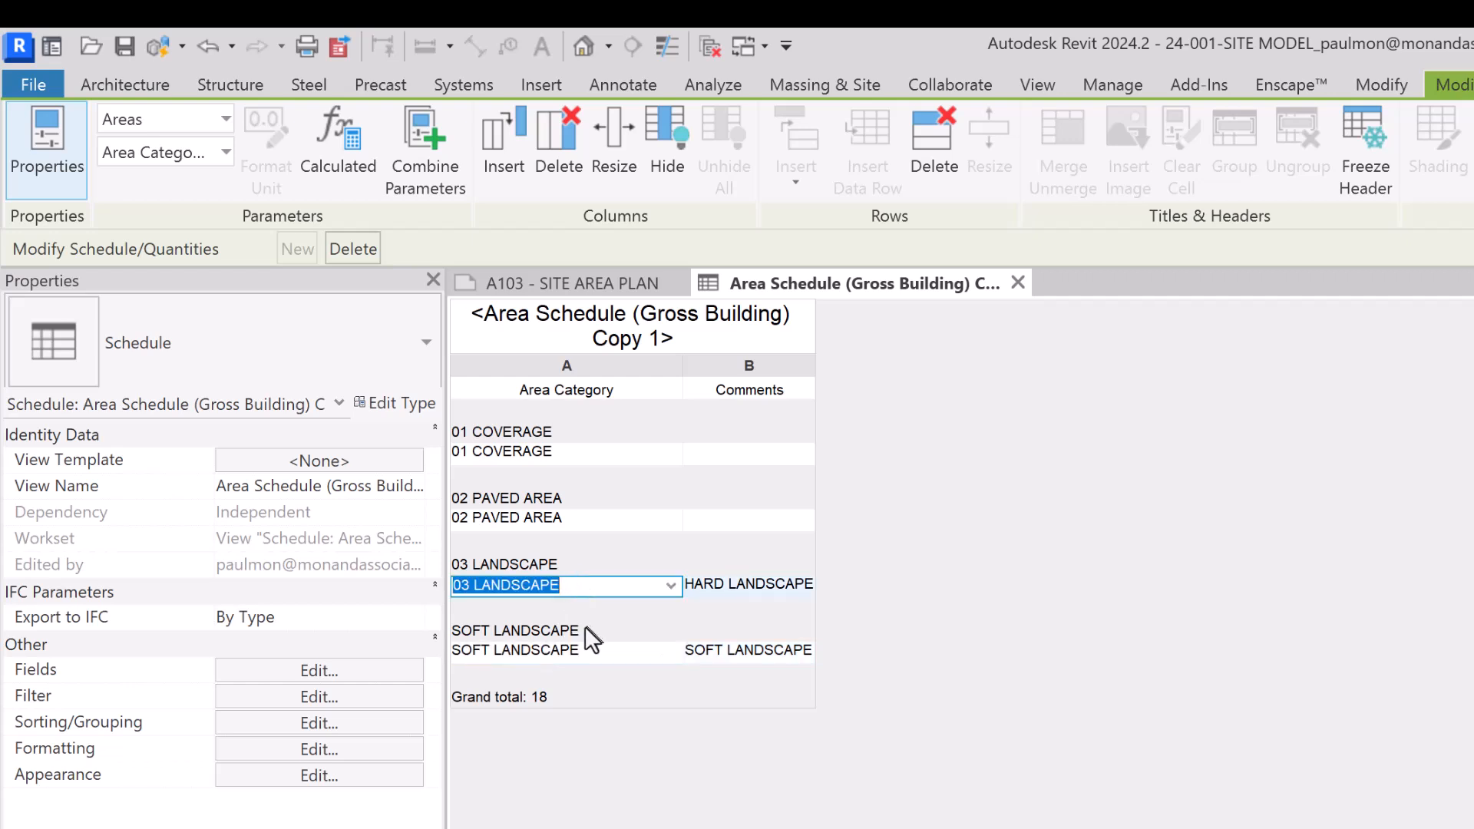
left_click(601, 653)
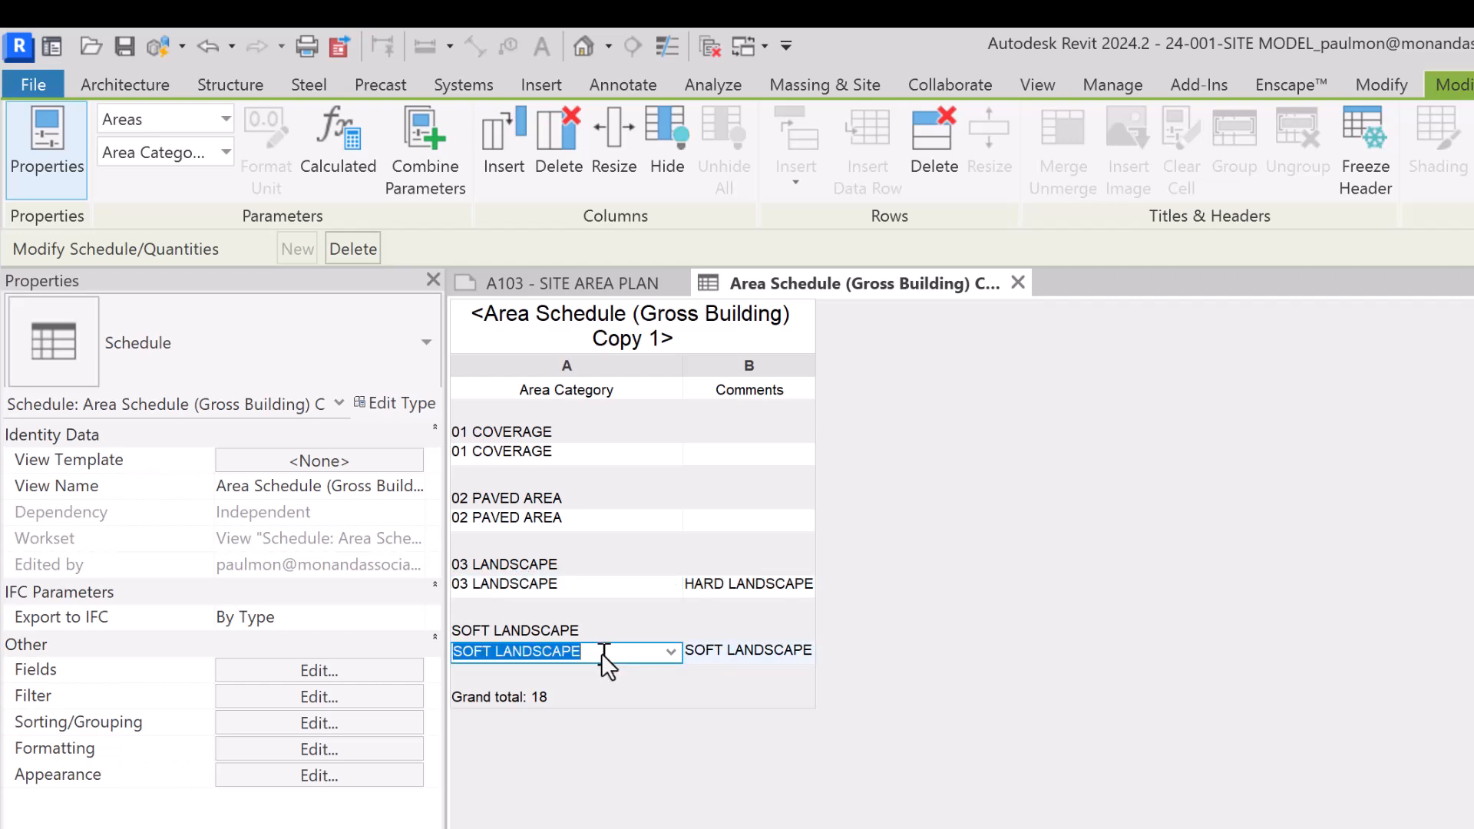
key("ctrl+v")
left_click(712, 782)
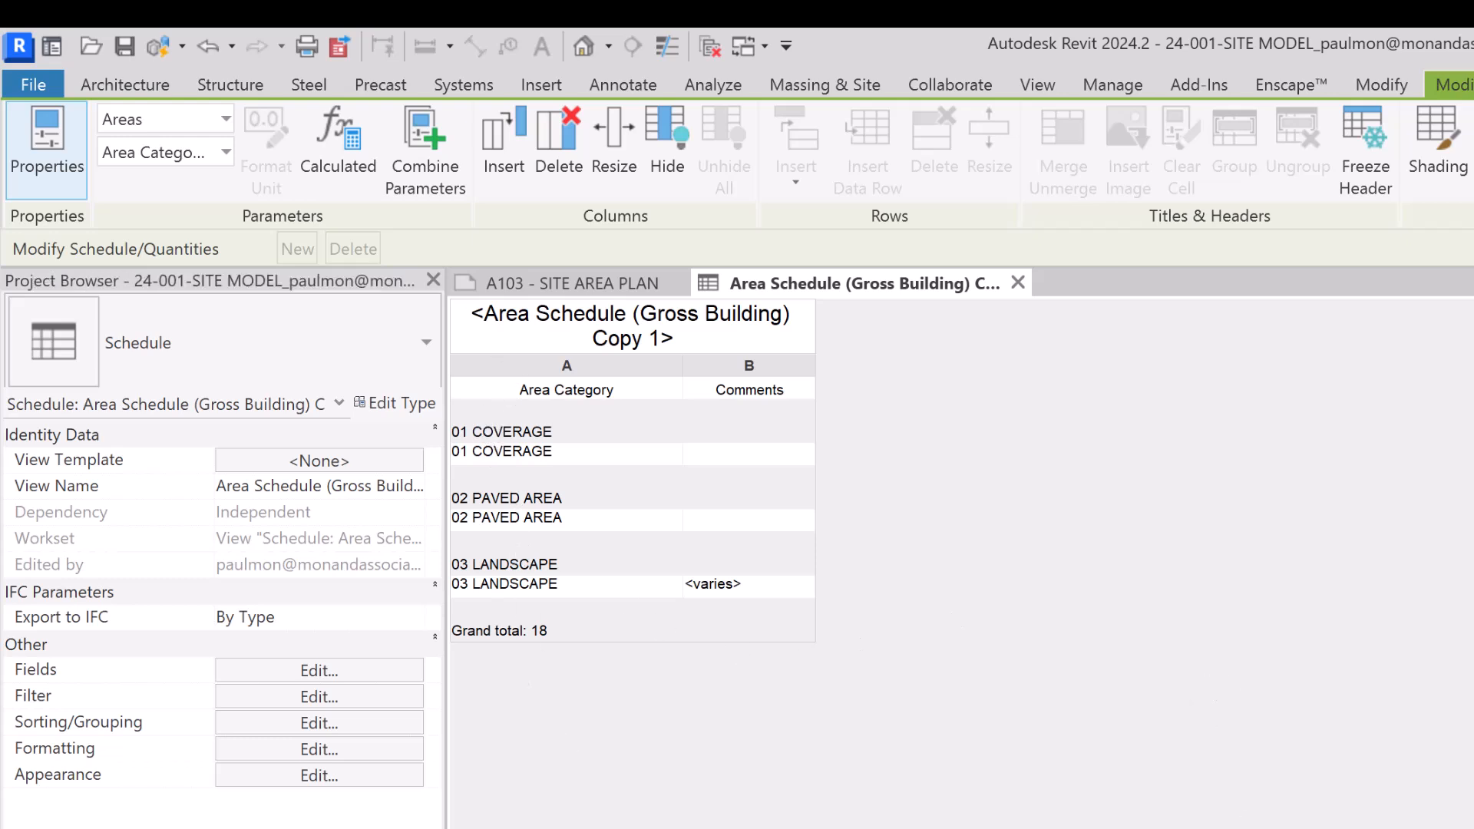
- In the original Area Schedule (Gross Building), sort secondly by Comments with header and a title, count, and totals footer, then by Name
double_click(100, 491)
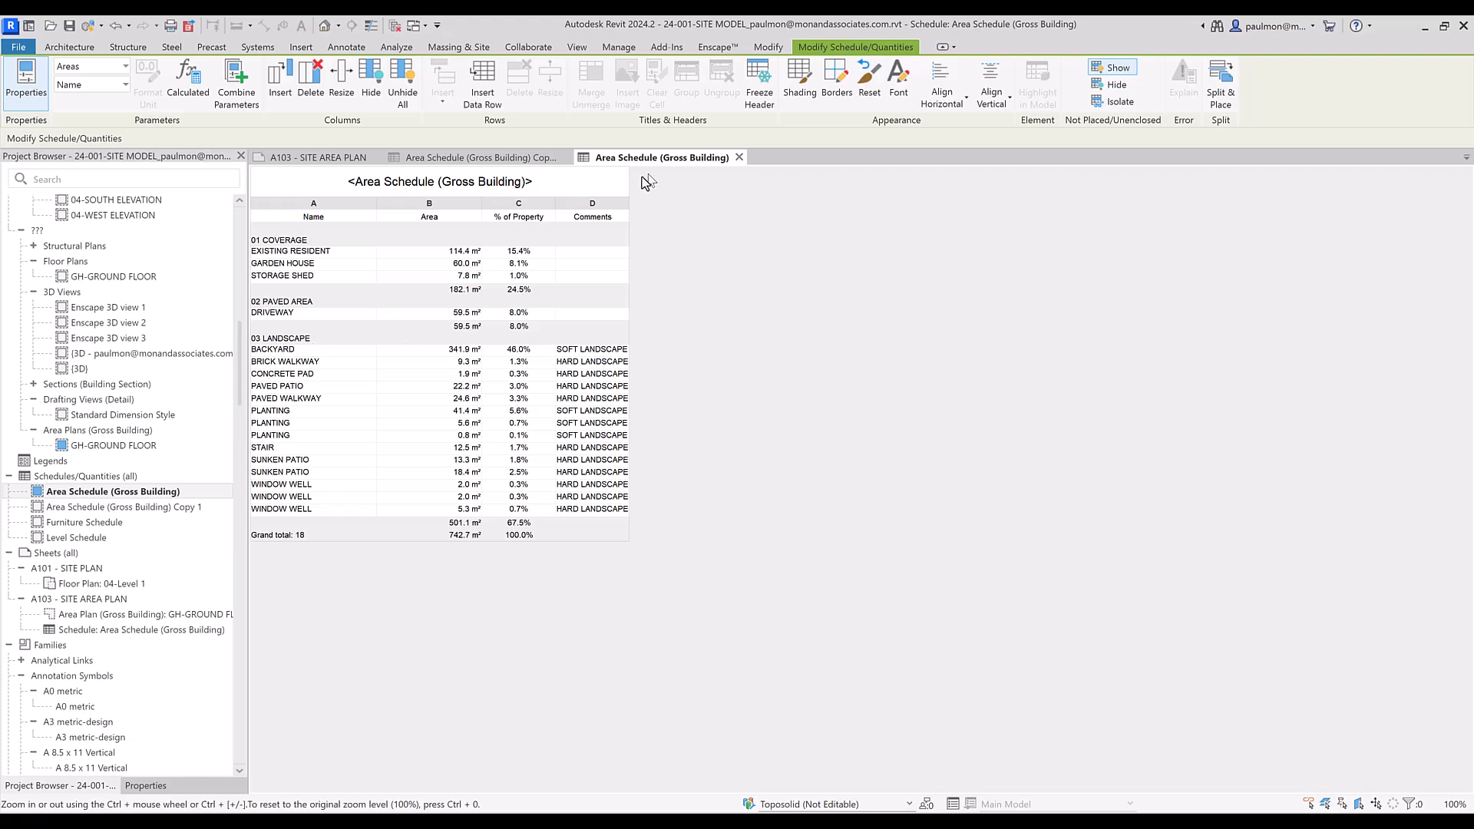
left_click(145, 786)
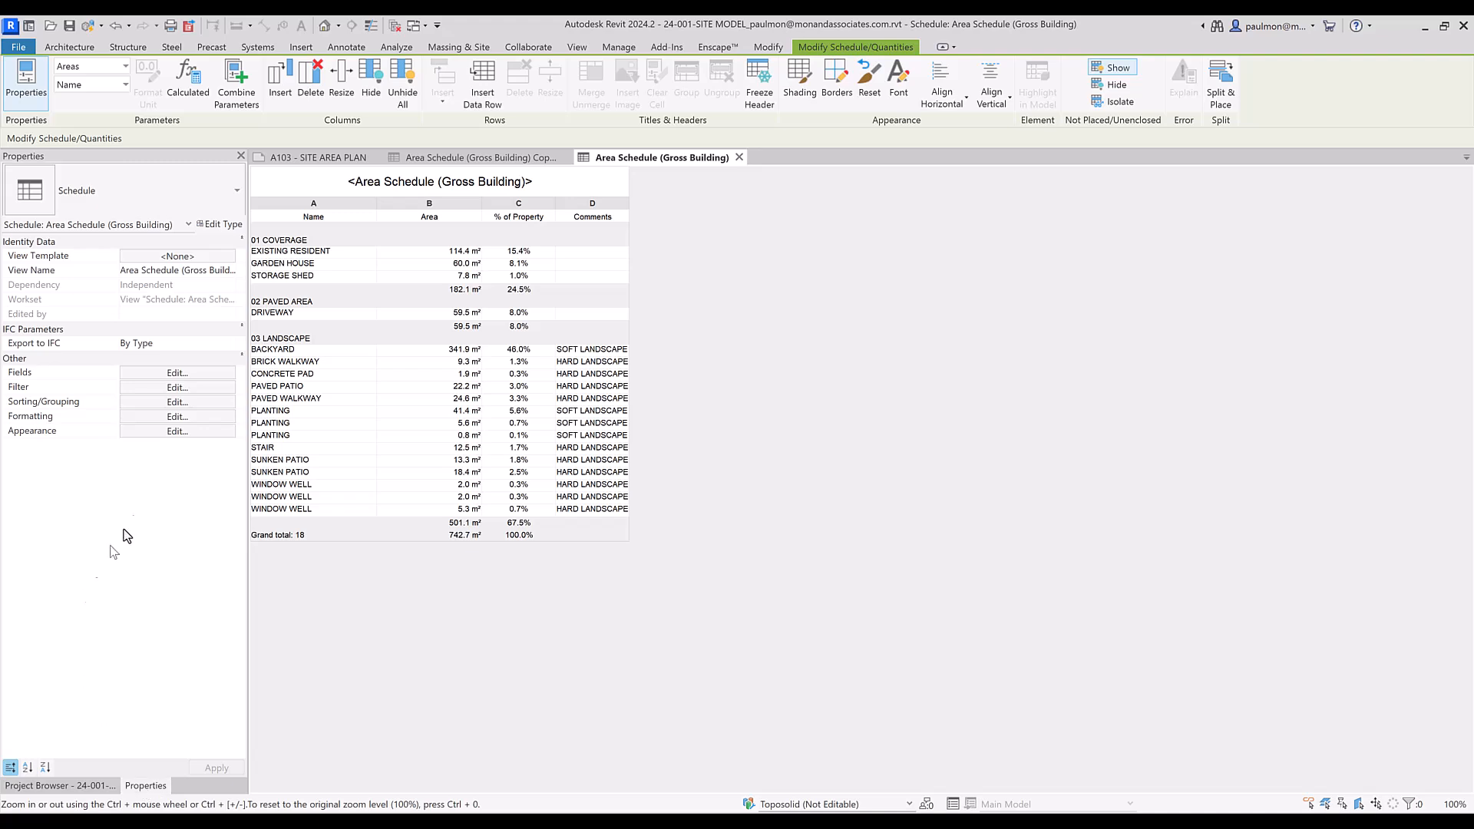
left_click(170, 403)
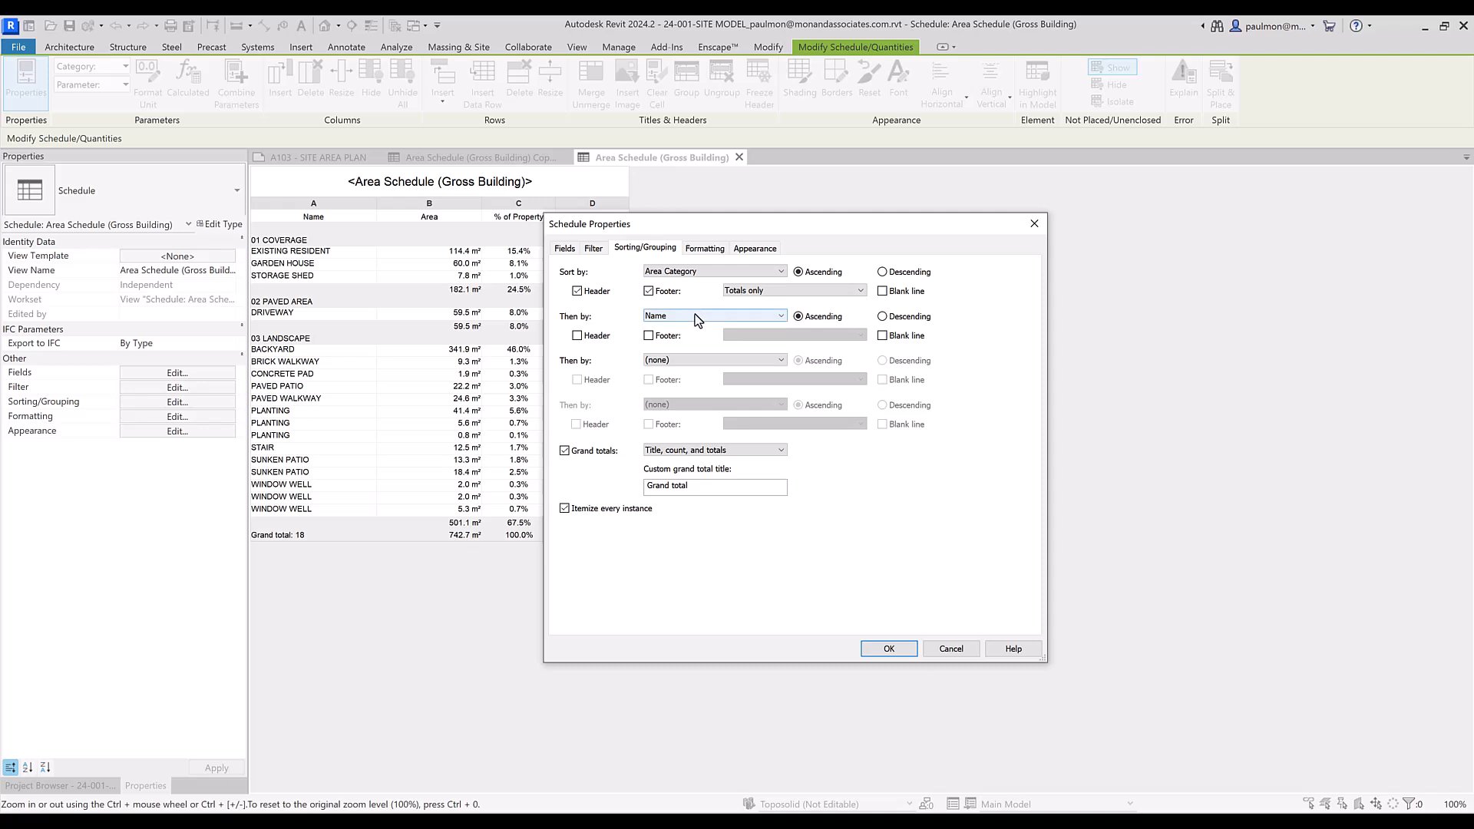
left_click(698, 316)
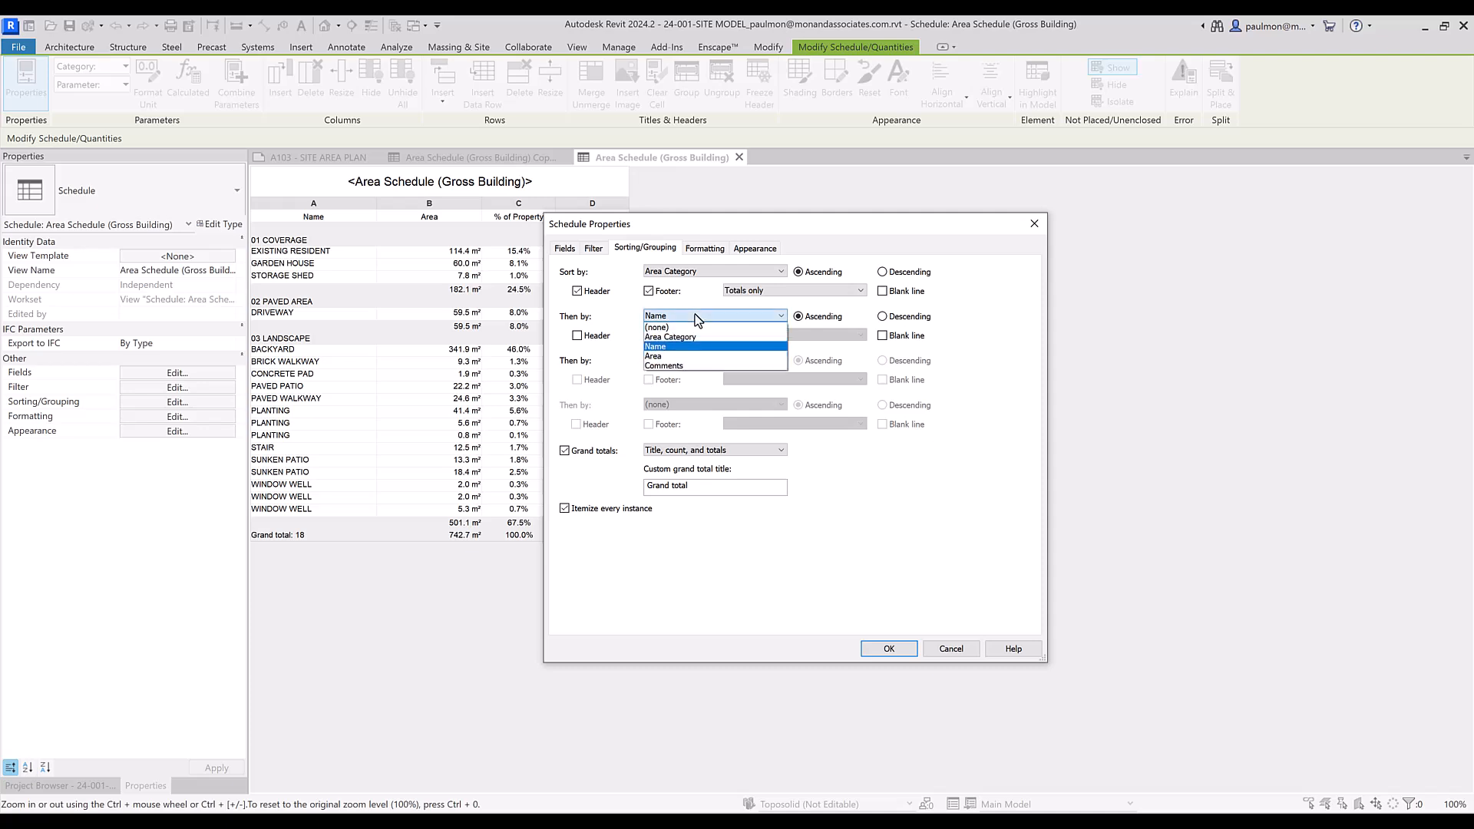
left_click(693, 367)
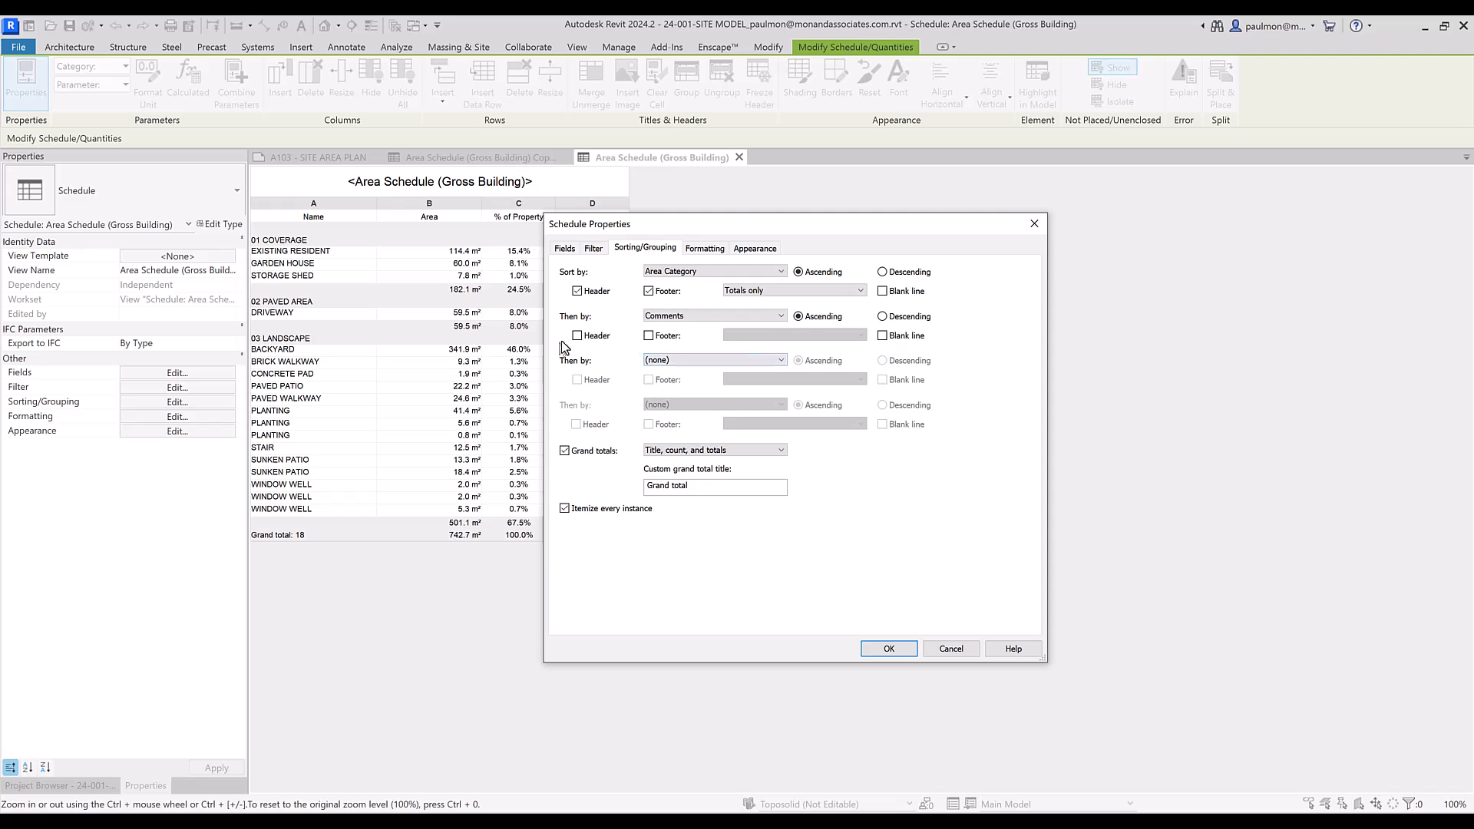
left_click(649, 336)
left_click(697, 361)
left_click(673, 390)
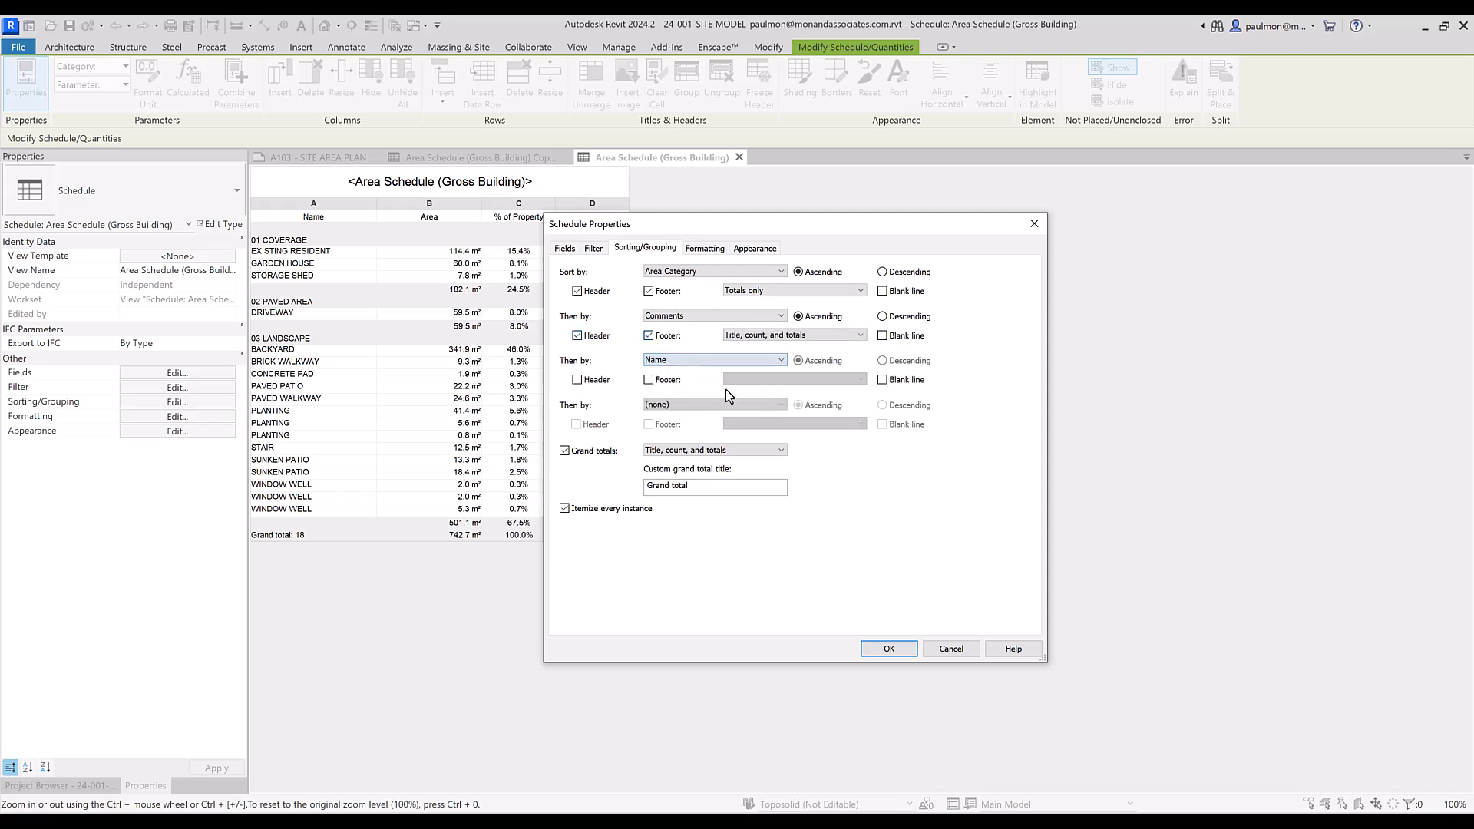
left_click(889, 651)
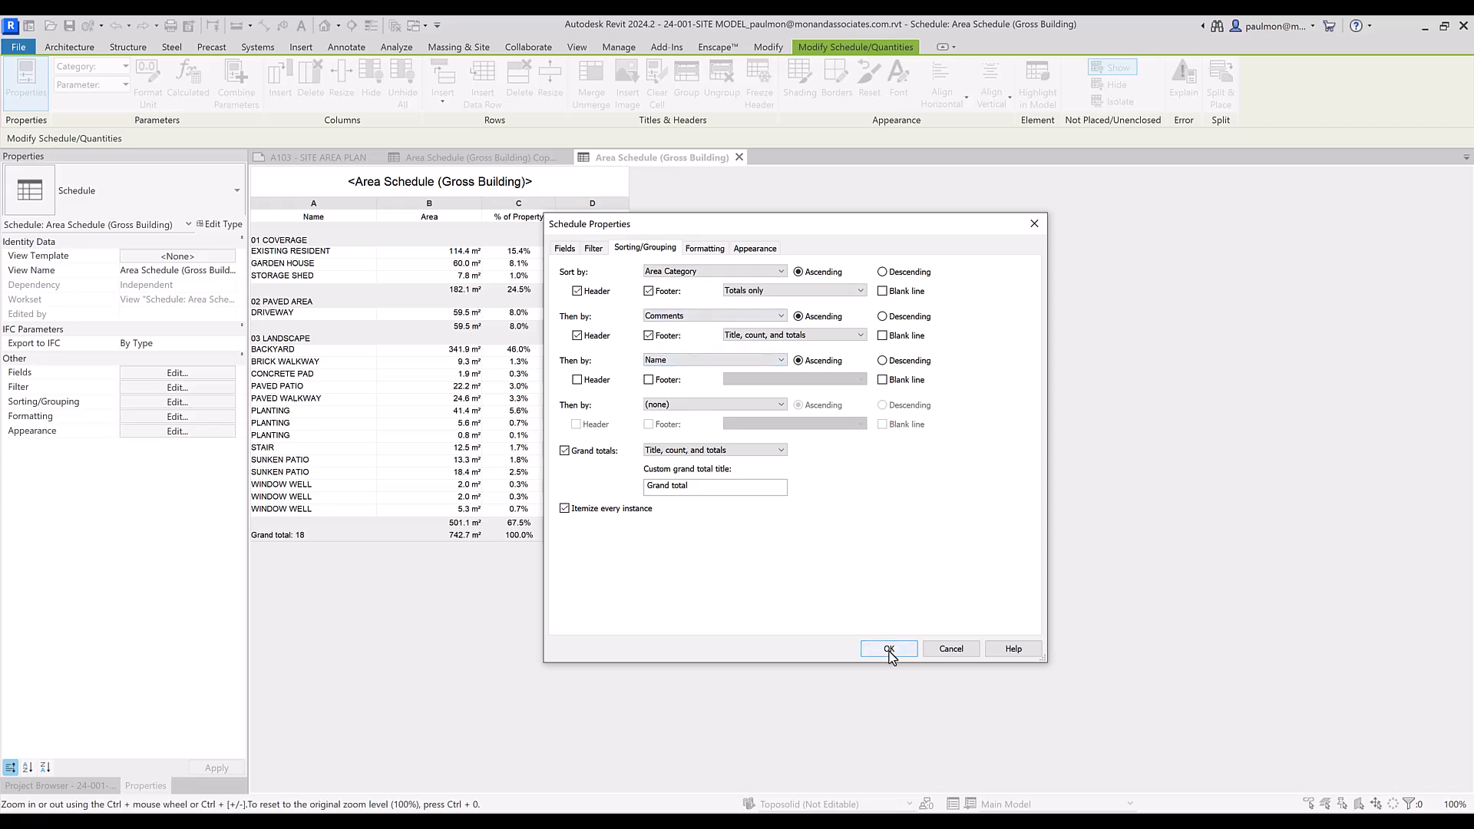
left_click(889, 651)
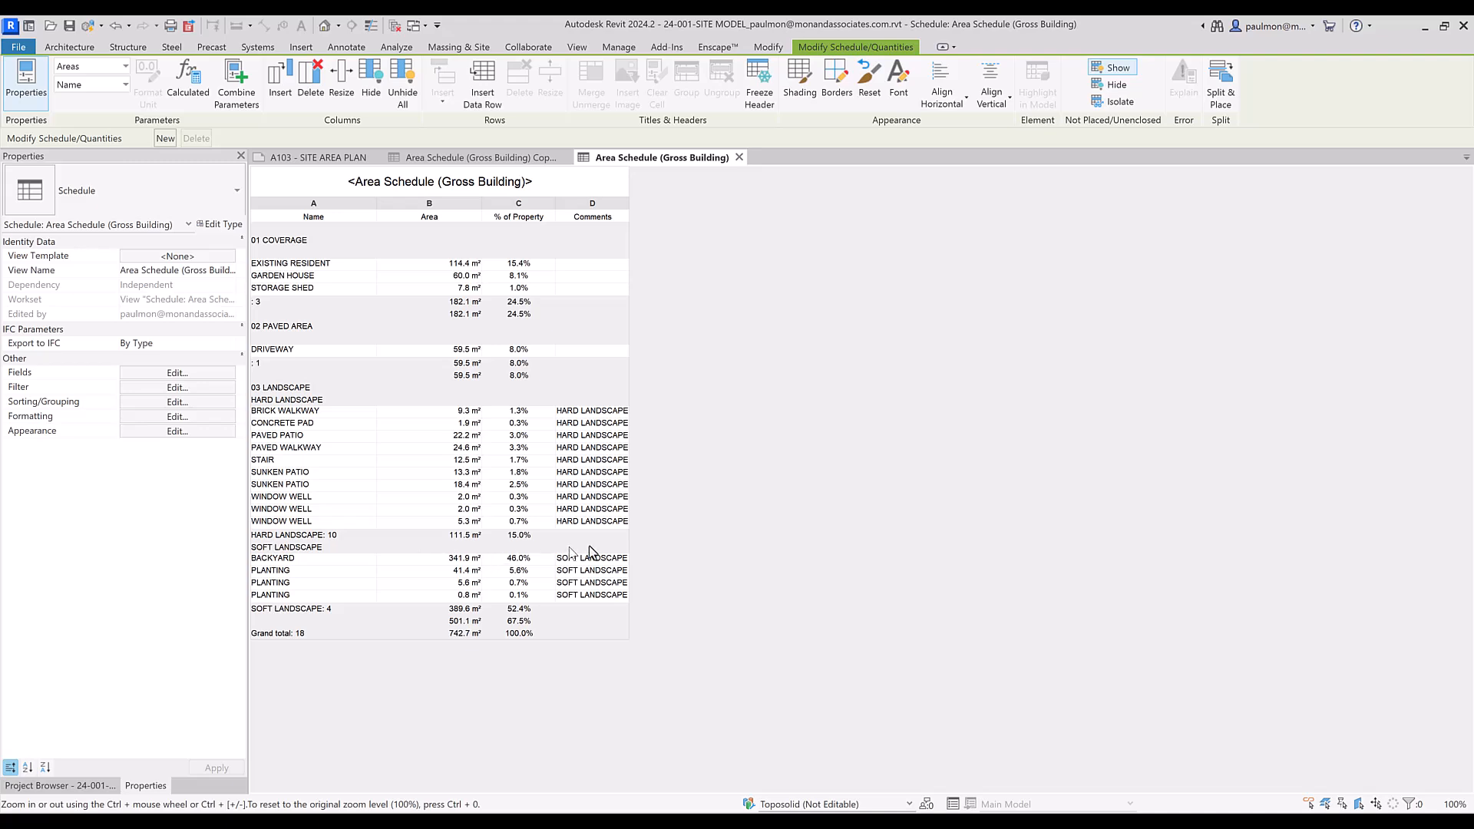
- Turn on the schedule's Thin Lines outline and set the title text to 4mm Arial, header text to 3.5mm Arial and body text to 2.5mm Arial
left_click(177, 431)
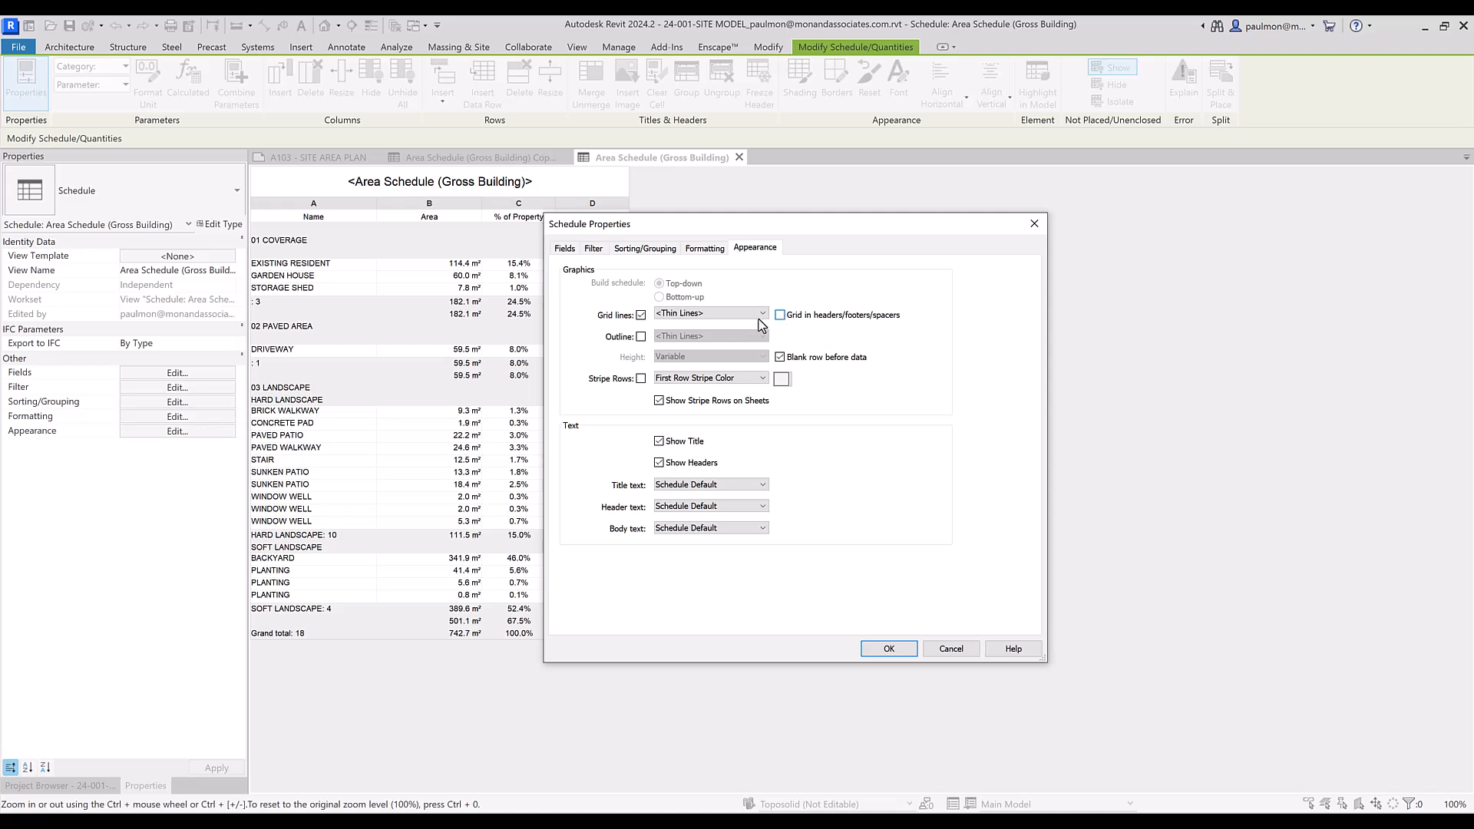
left_click(641, 336)
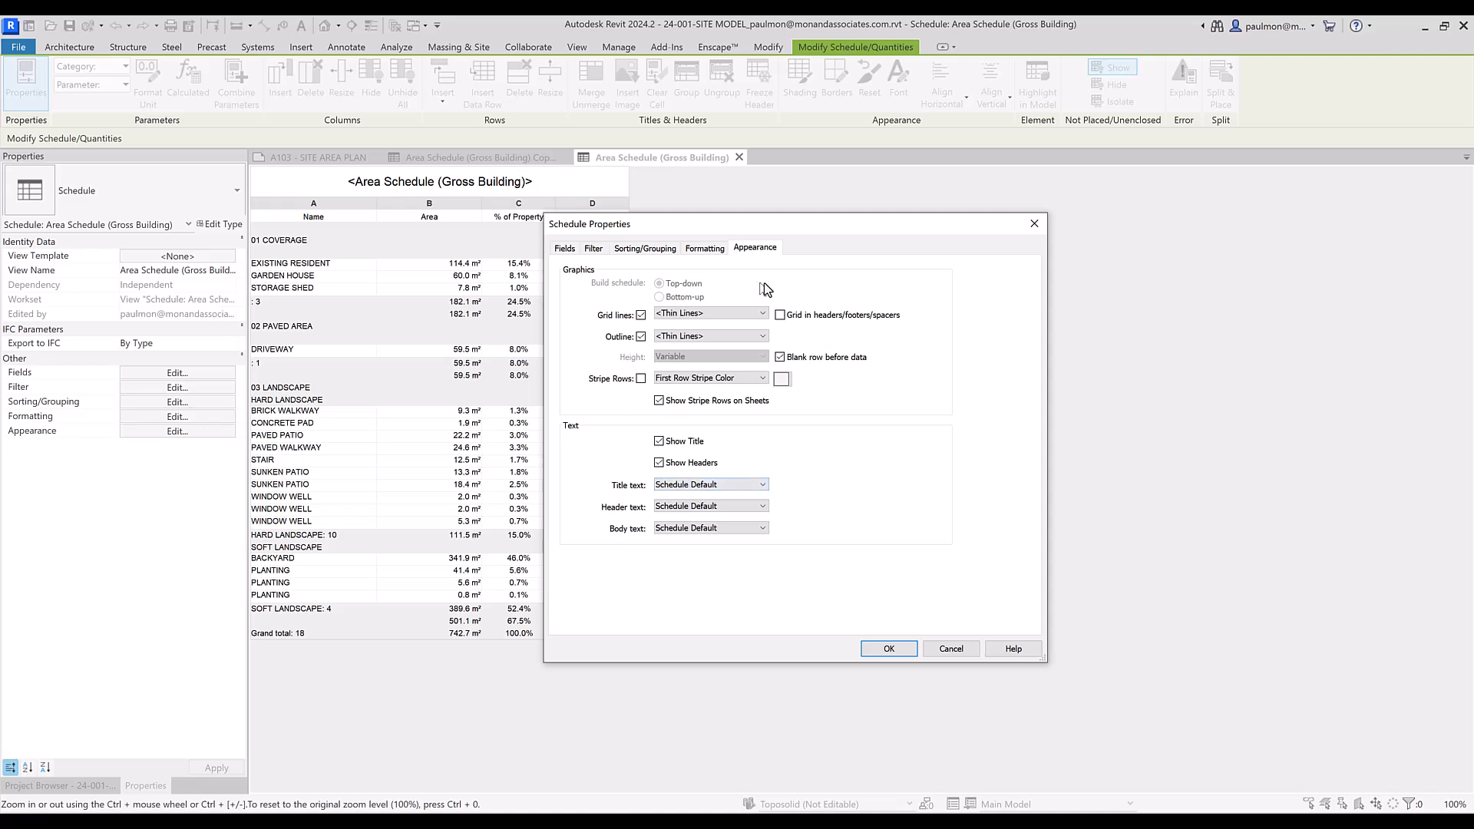
left_click(759, 488)
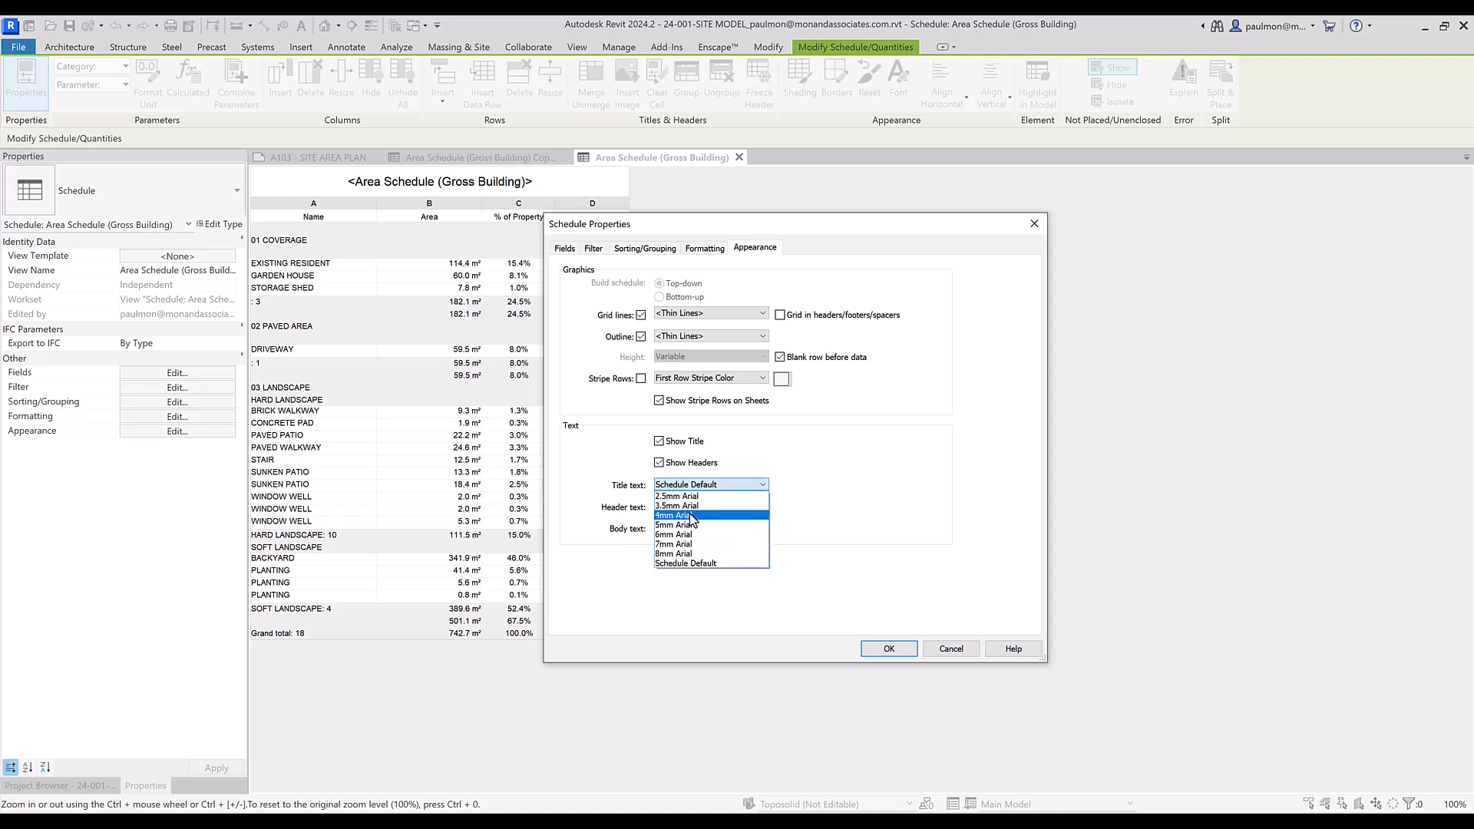
left_click(695, 516)
left_click(760, 508)
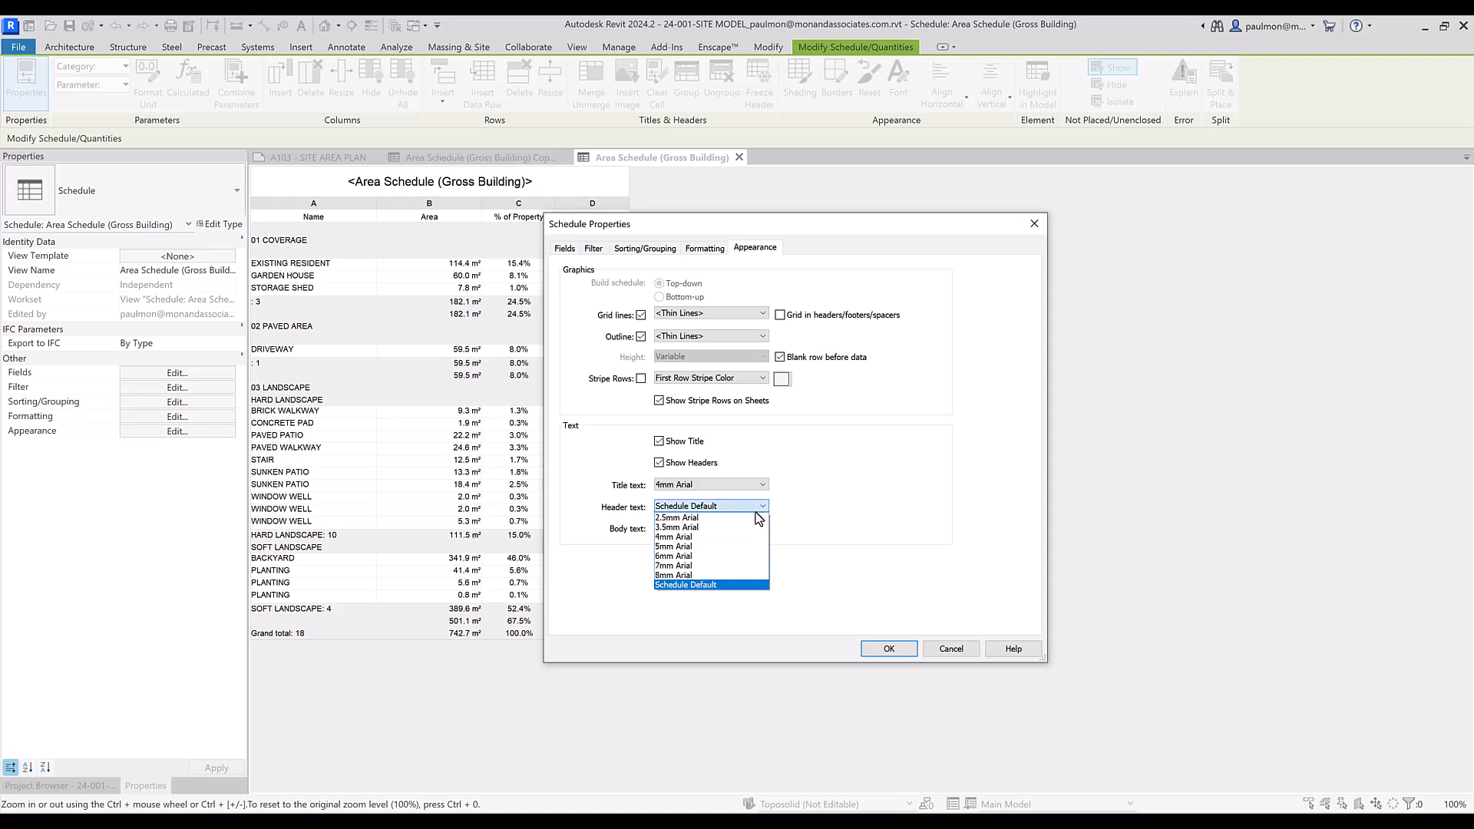
left_click(700, 528)
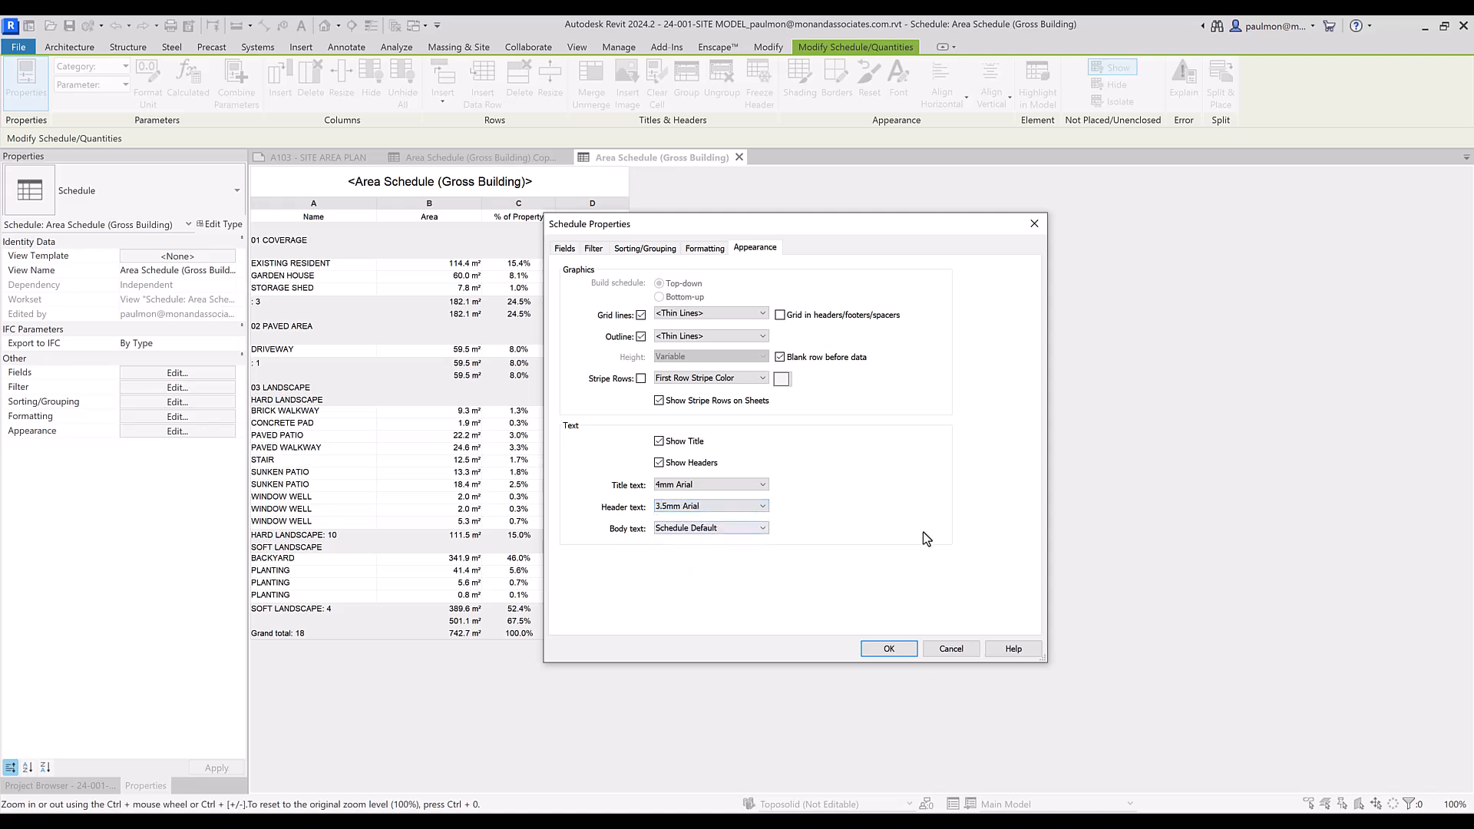
left_click(728, 528)
left_click(691, 539)
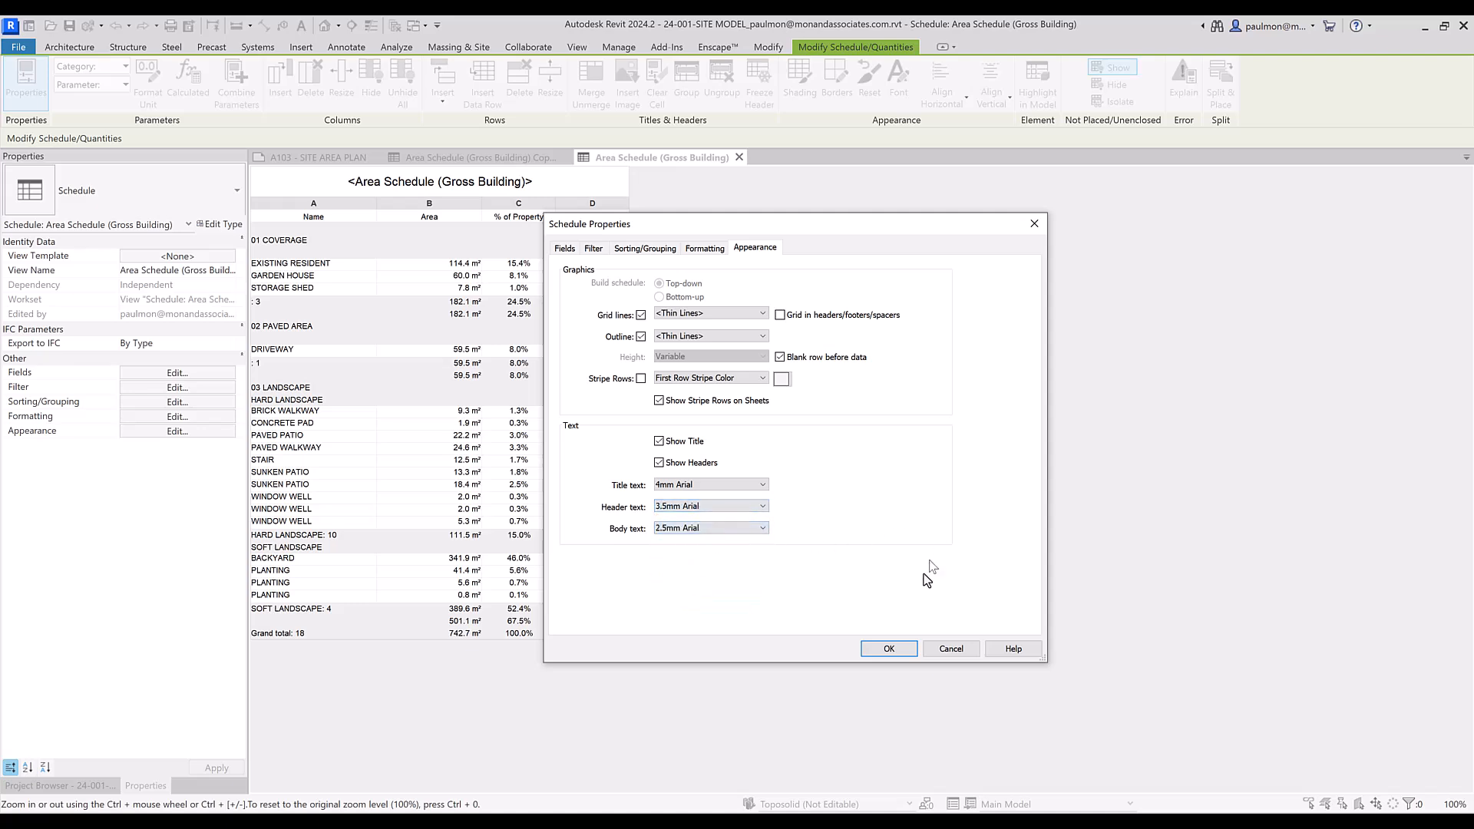
left_click(898, 649)
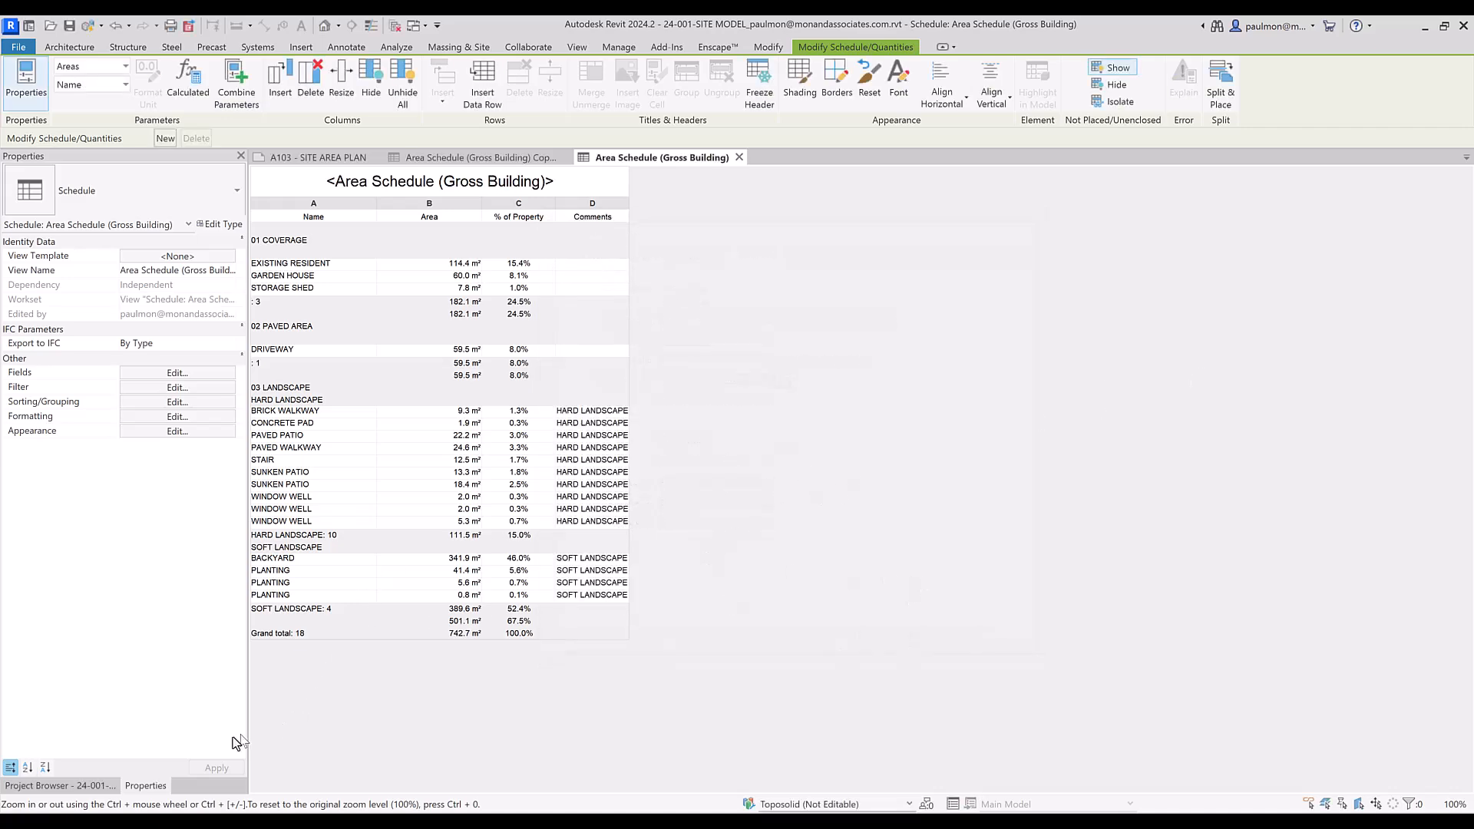
- On sheet A103 - SITE AREA PLAN, widen the Name column of the placed area schedule
left_click(80, 791)
left_click(341, 158)
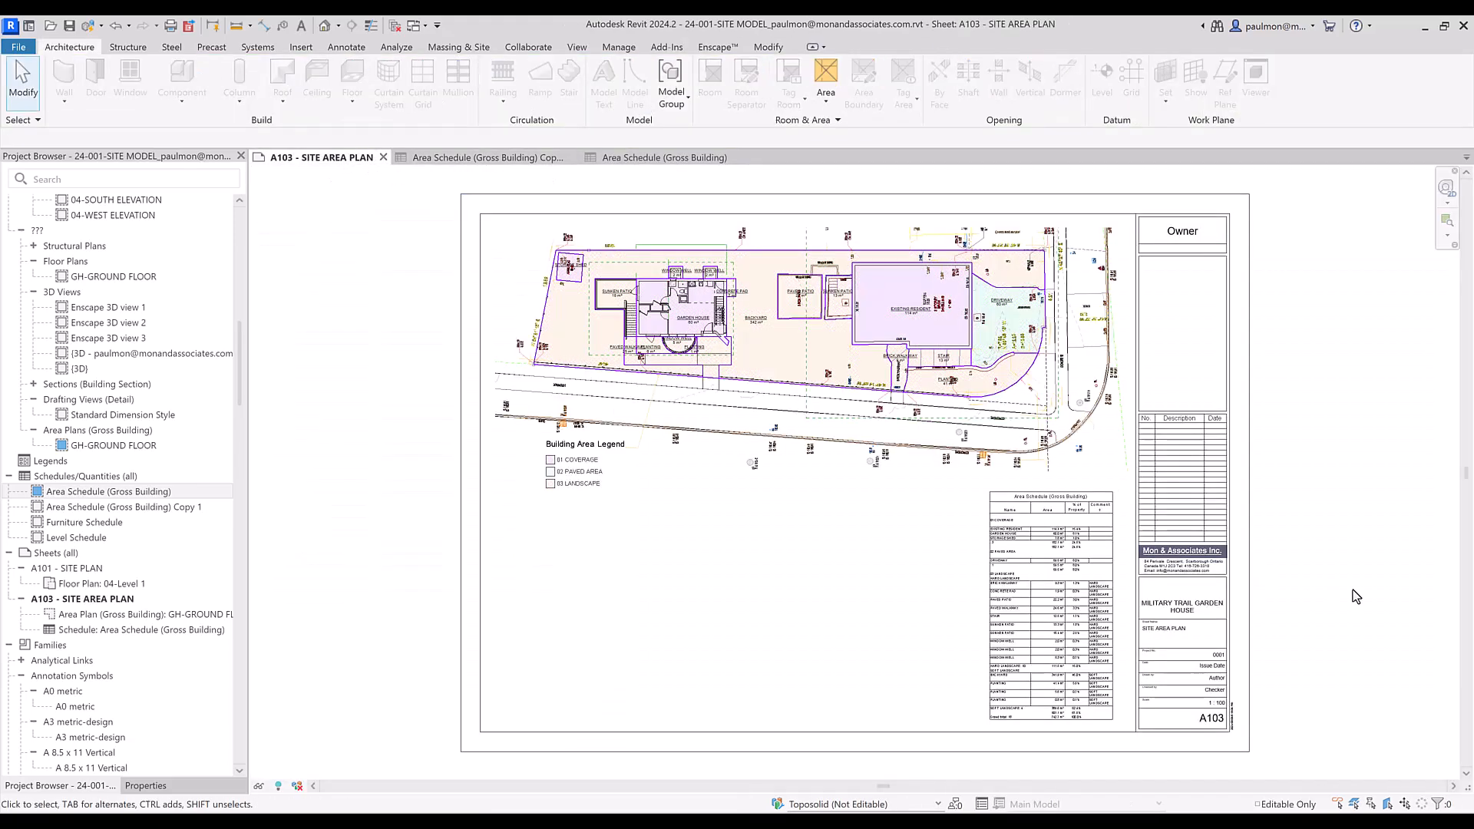
key("z")
key("r")
left_click_drag(923, 469, 1170, 737)
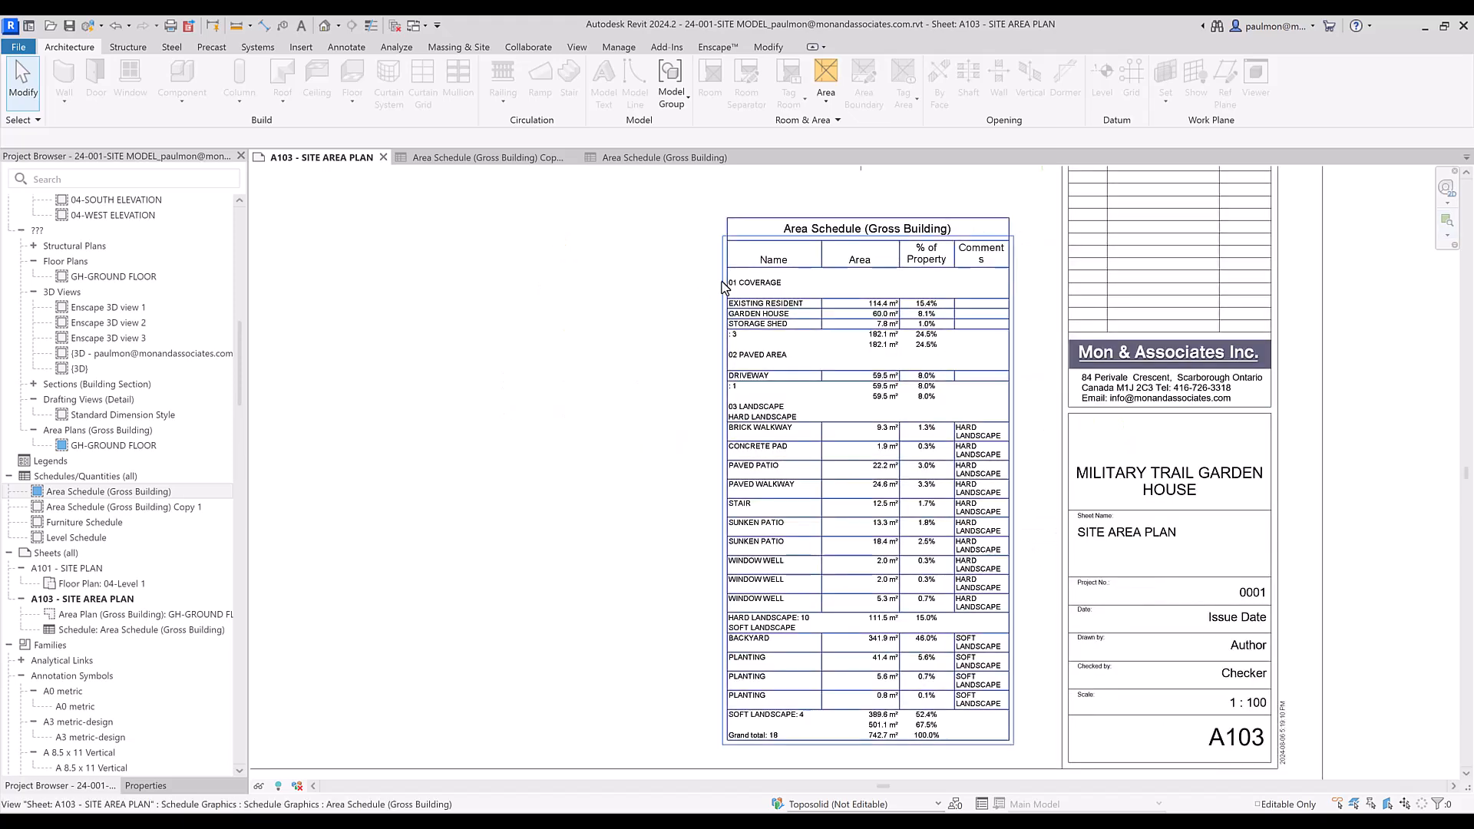
left_click(817, 232)
left_click_drag(817, 232, 871, 238)
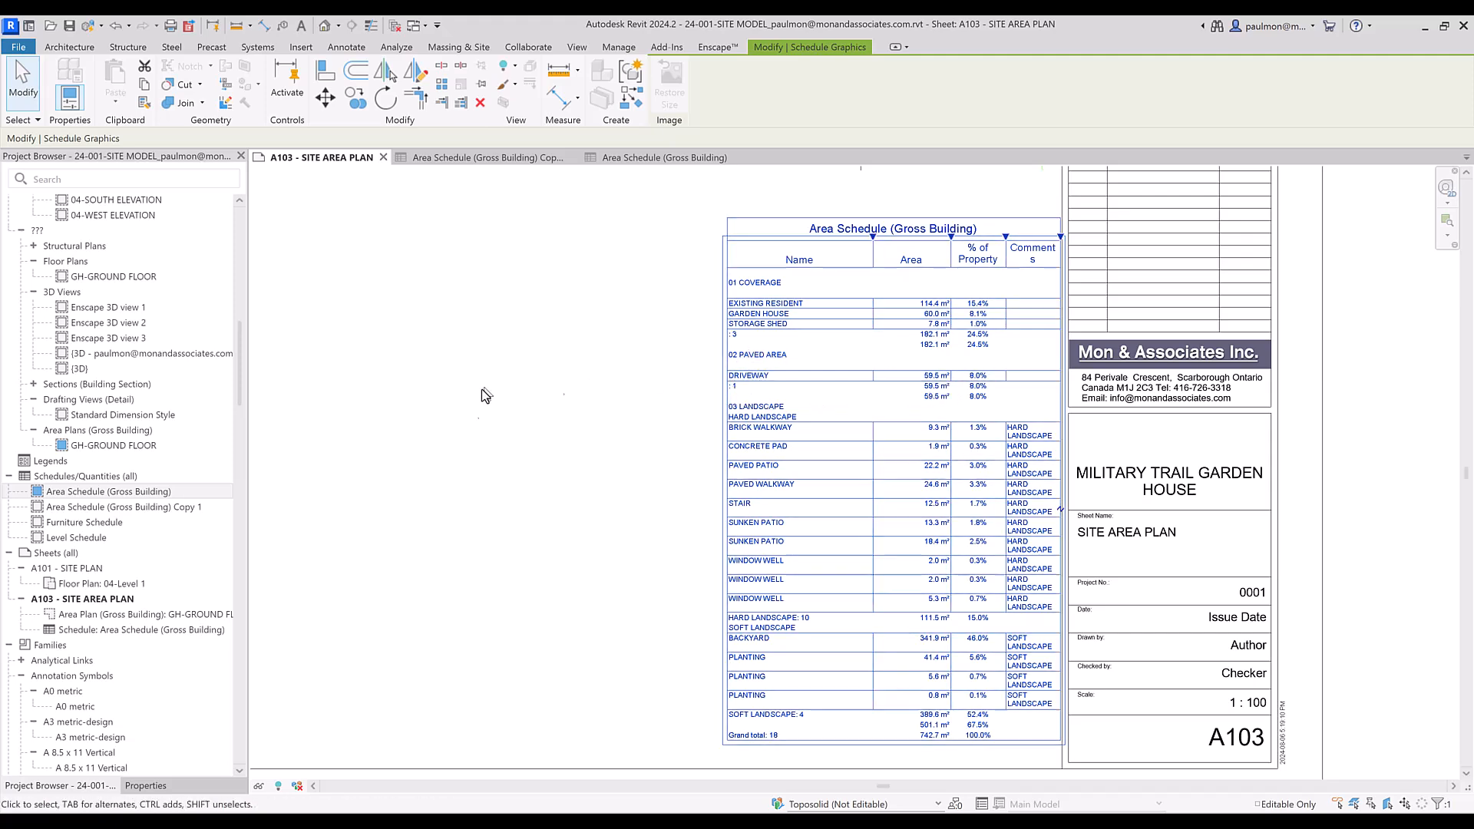
- Set the footer of the Comments grouping in Area Schedule (Gross Building) to Totals only
left_click(146, 786)
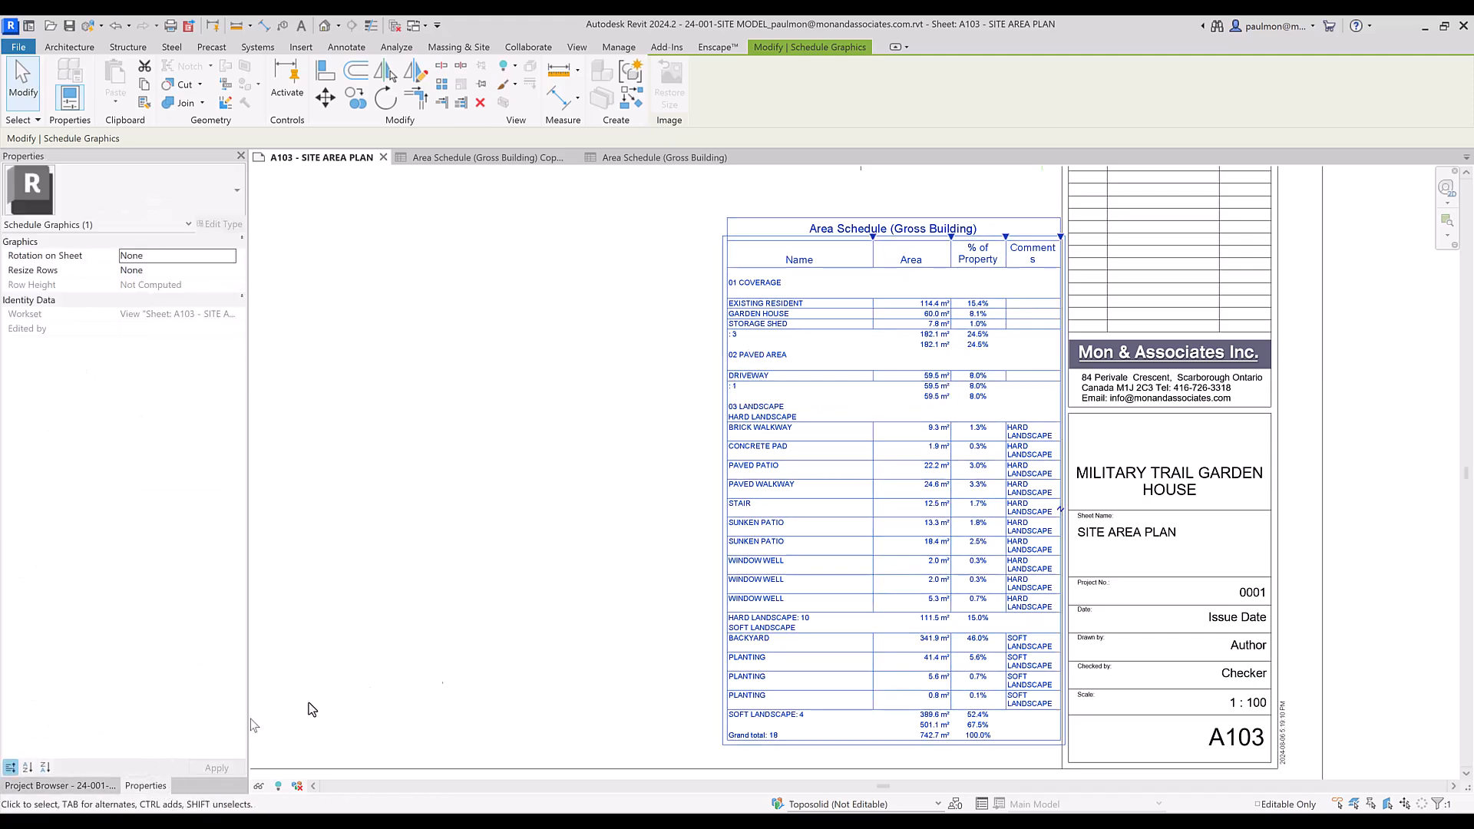
left_click(646, 156)
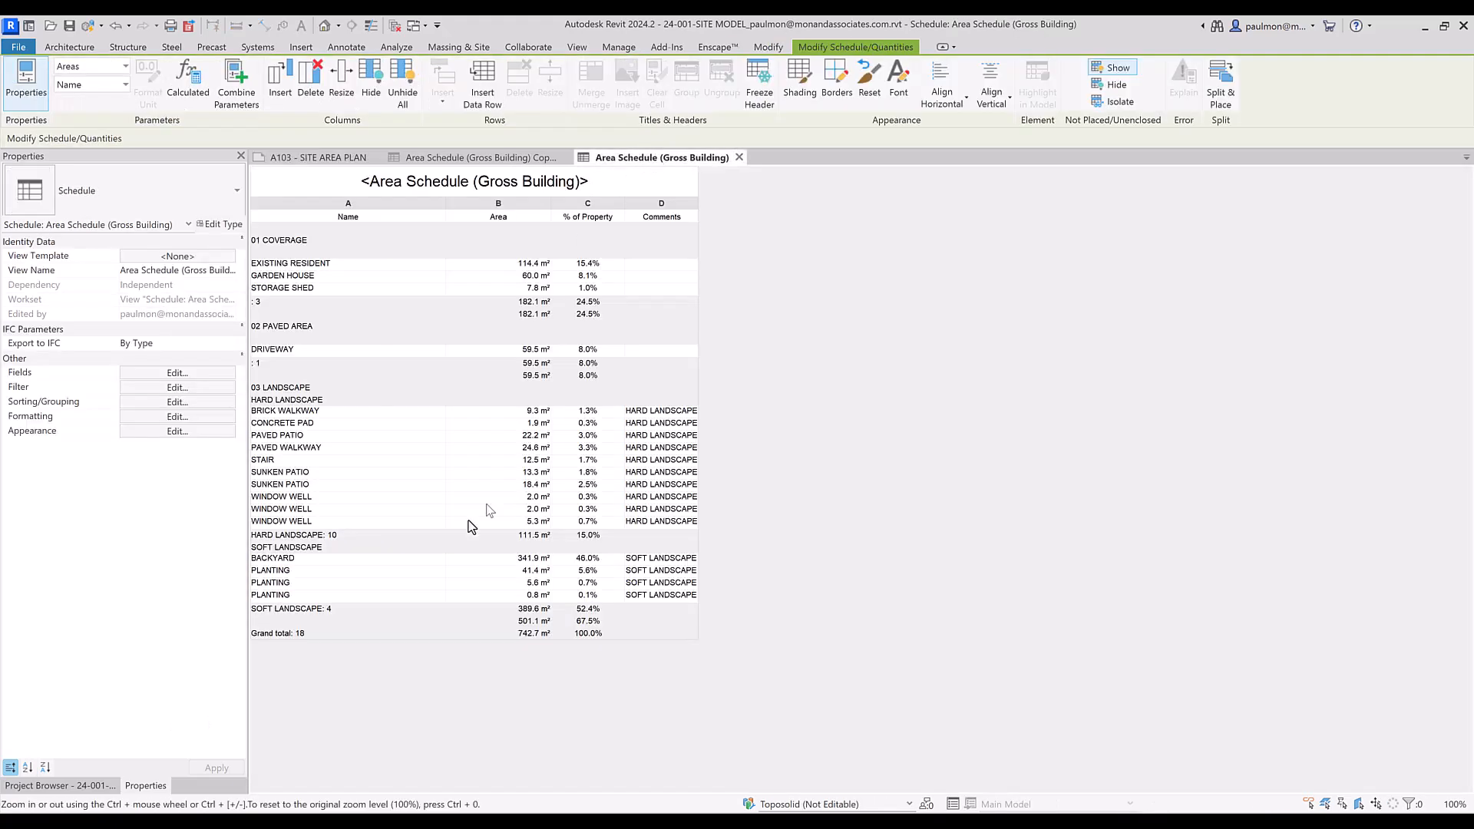
left_click(177, 402)
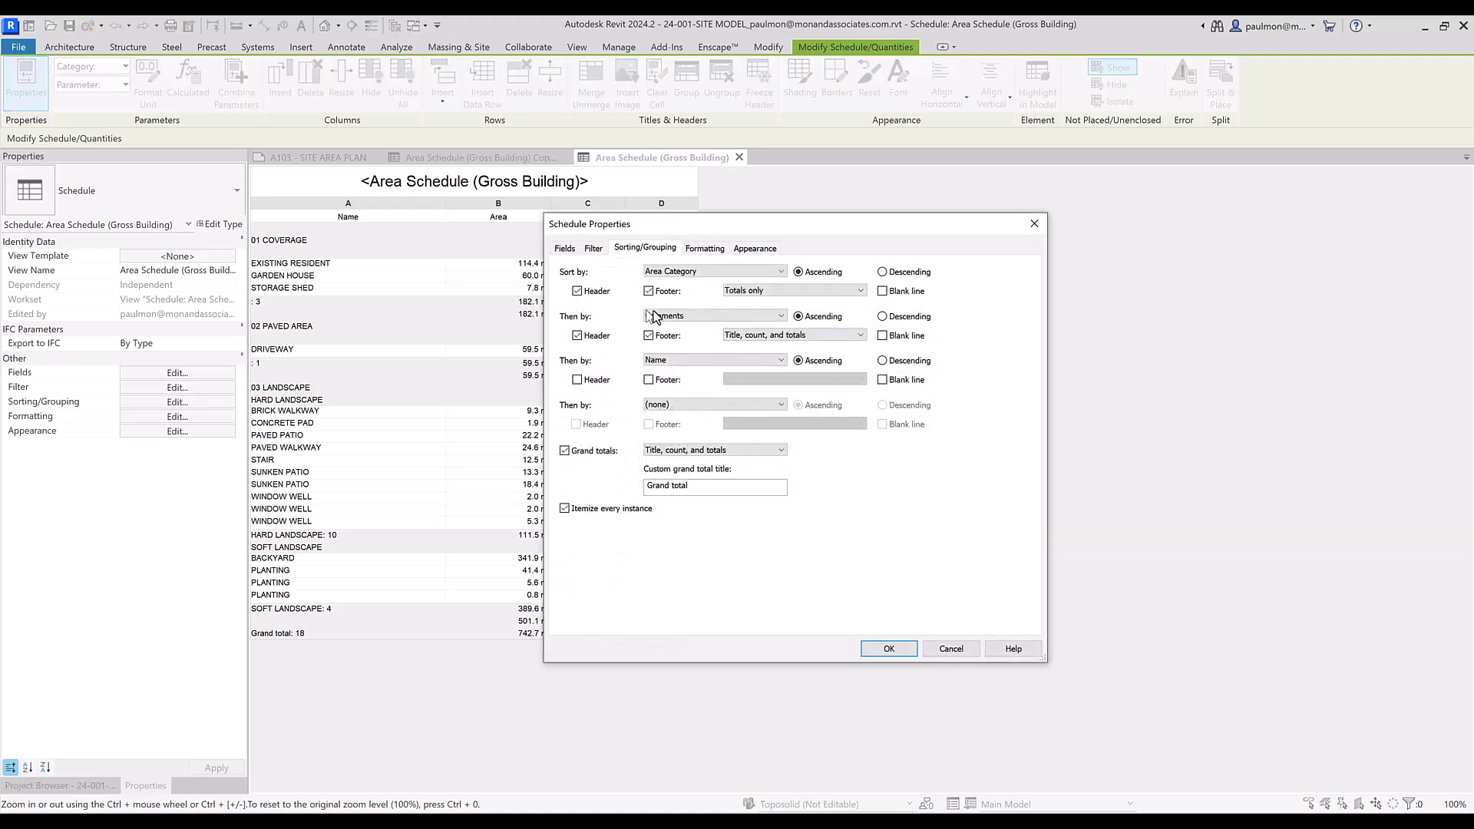
left_click(830, 335)
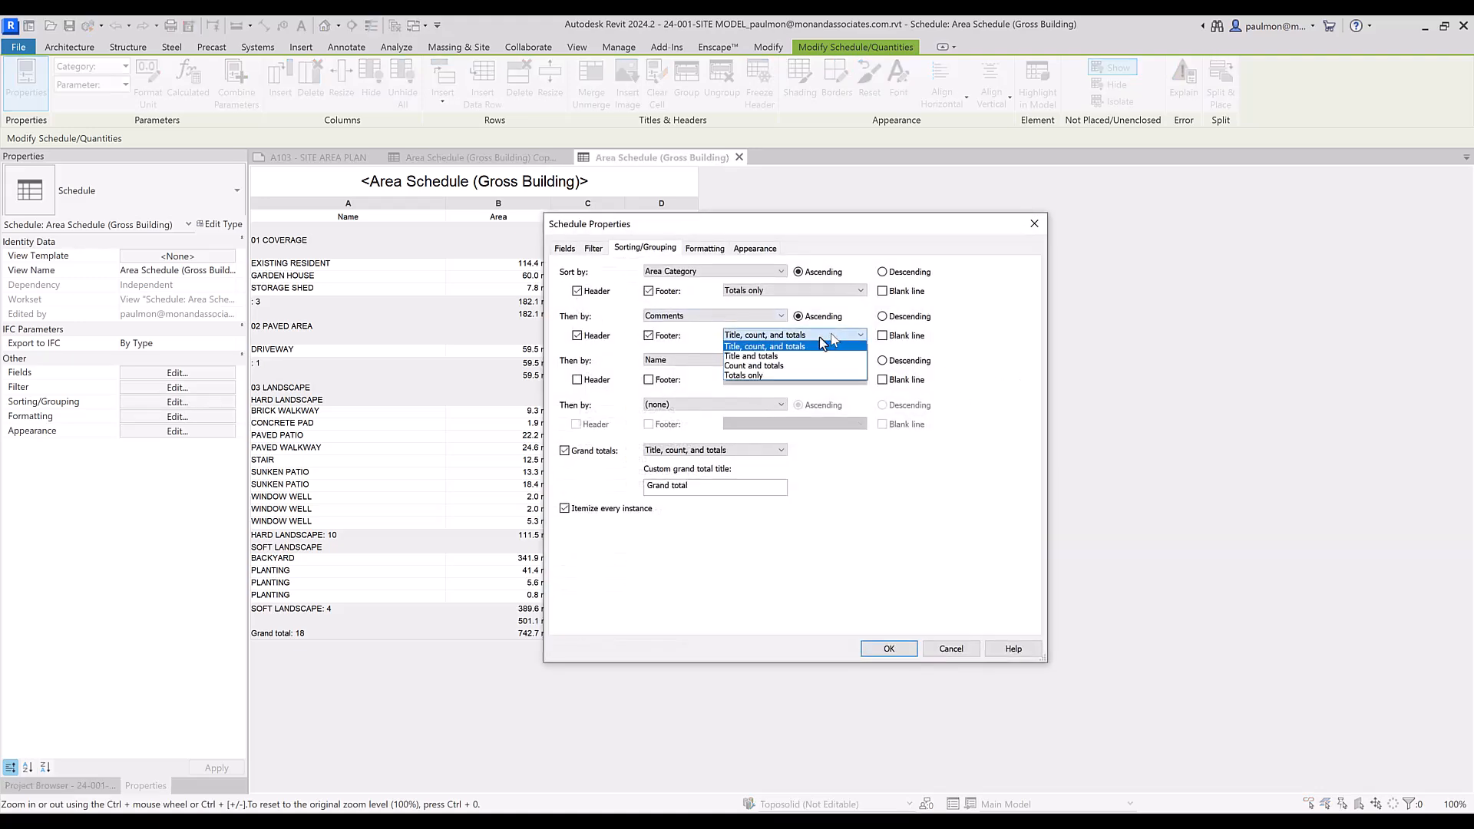
left_click(762, 376)
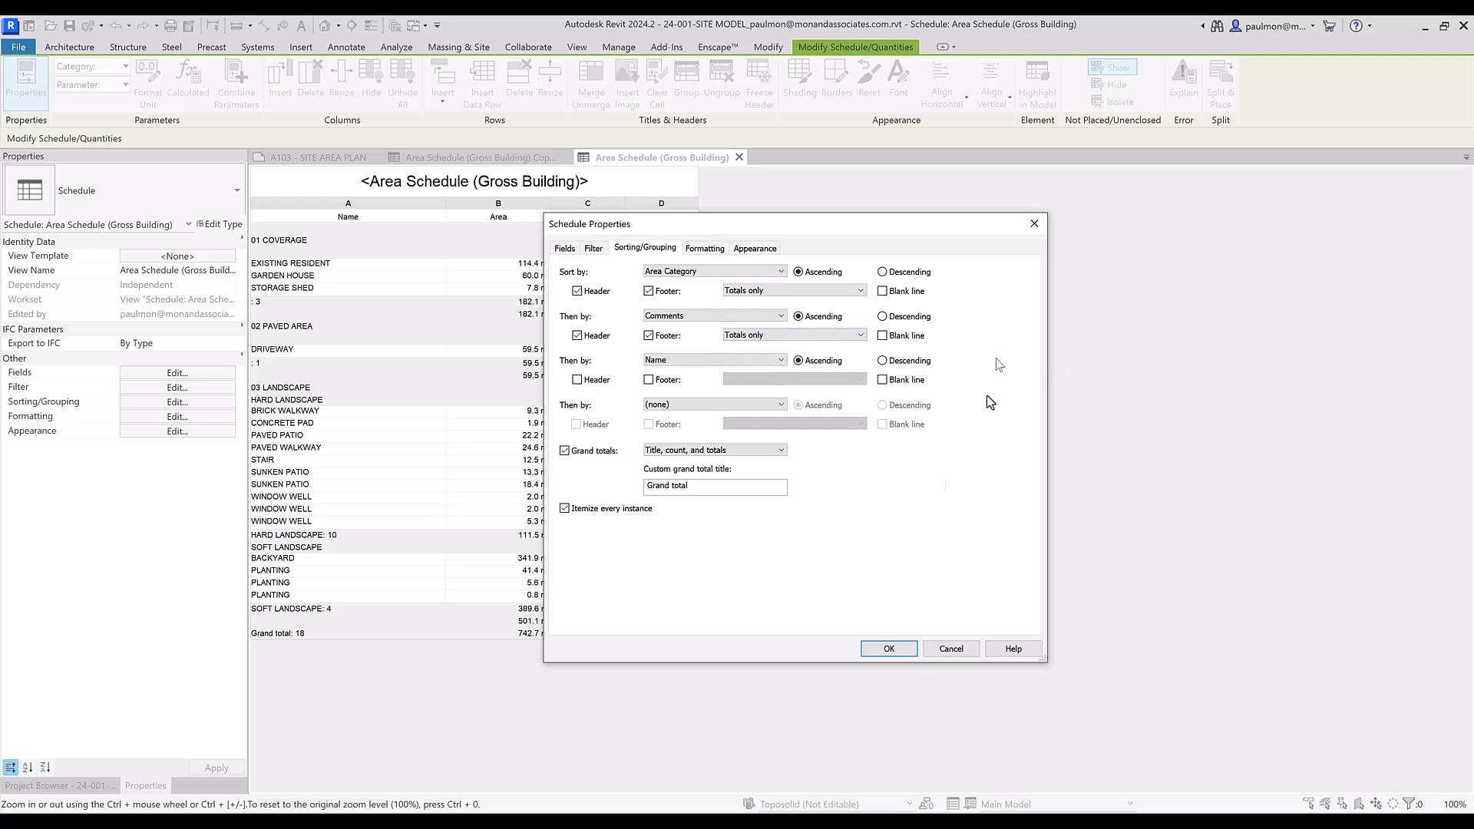
left_click(888, 650)
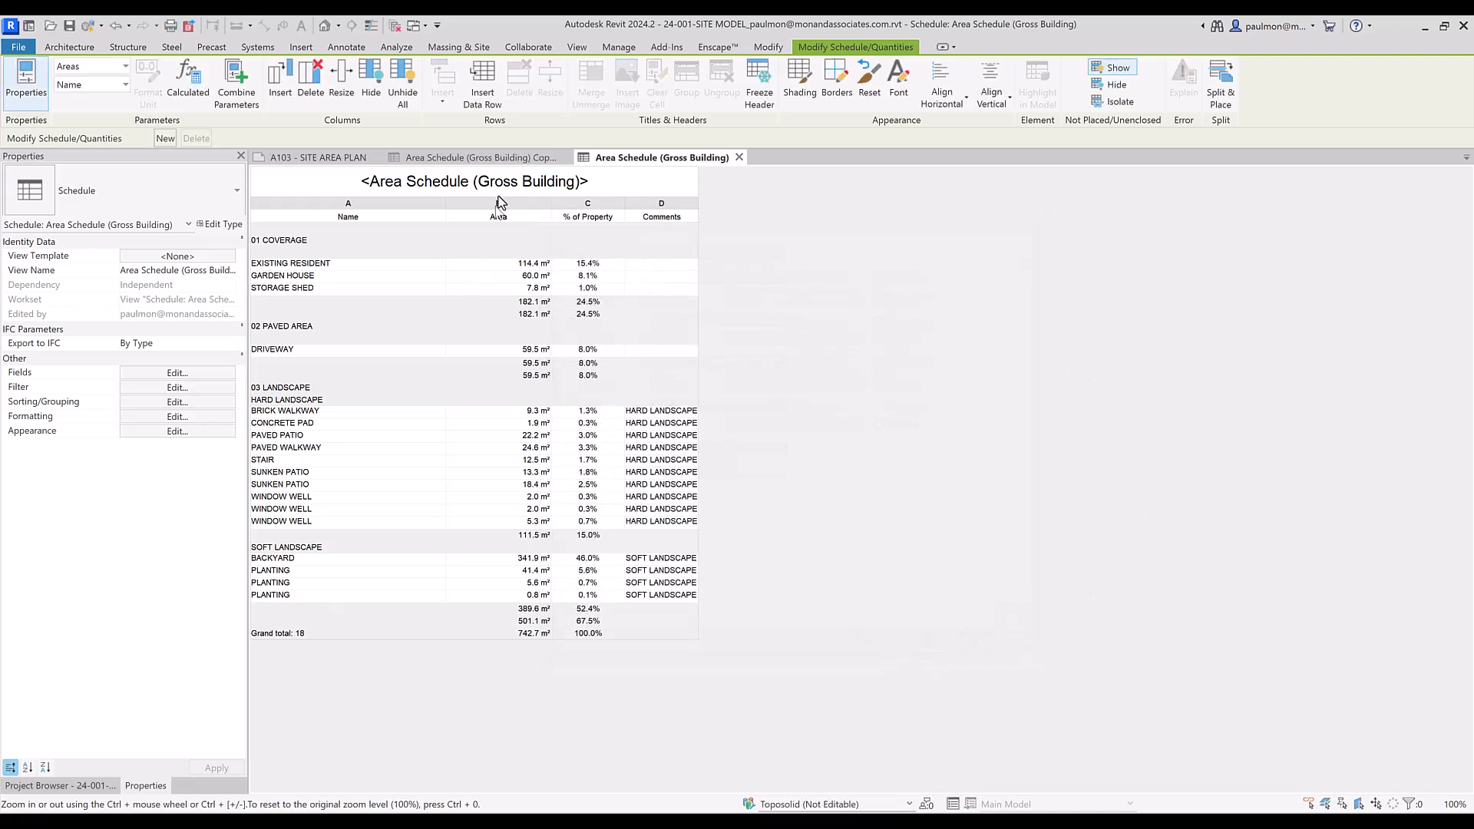
- On sheet A103, move the area schedule away from the title block and widen its Comments column so the entries fit on one line
left_click(310, 159)
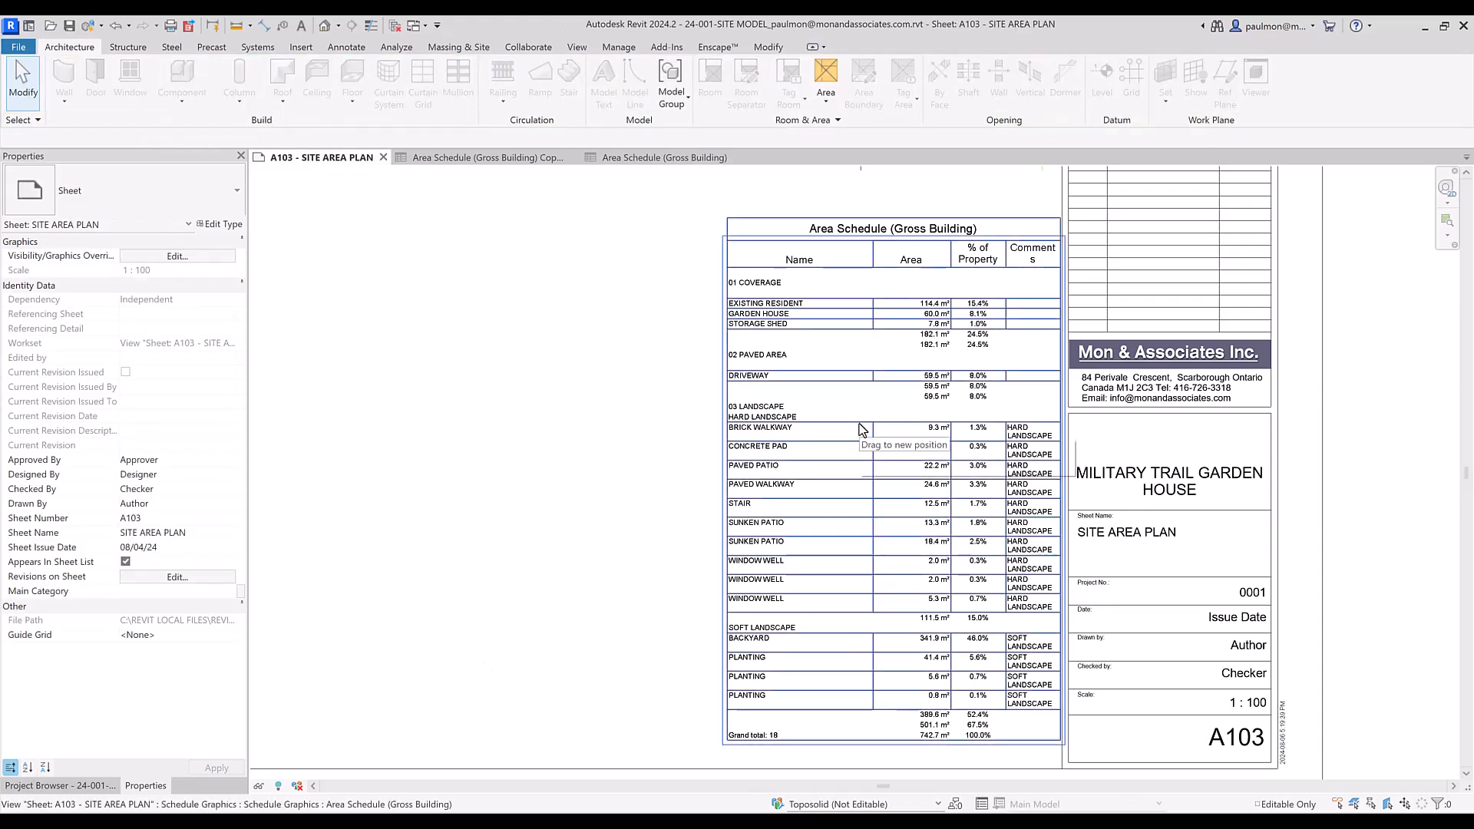
left_click(763, 223)
left_click_drag(763, 223, 625, 223)
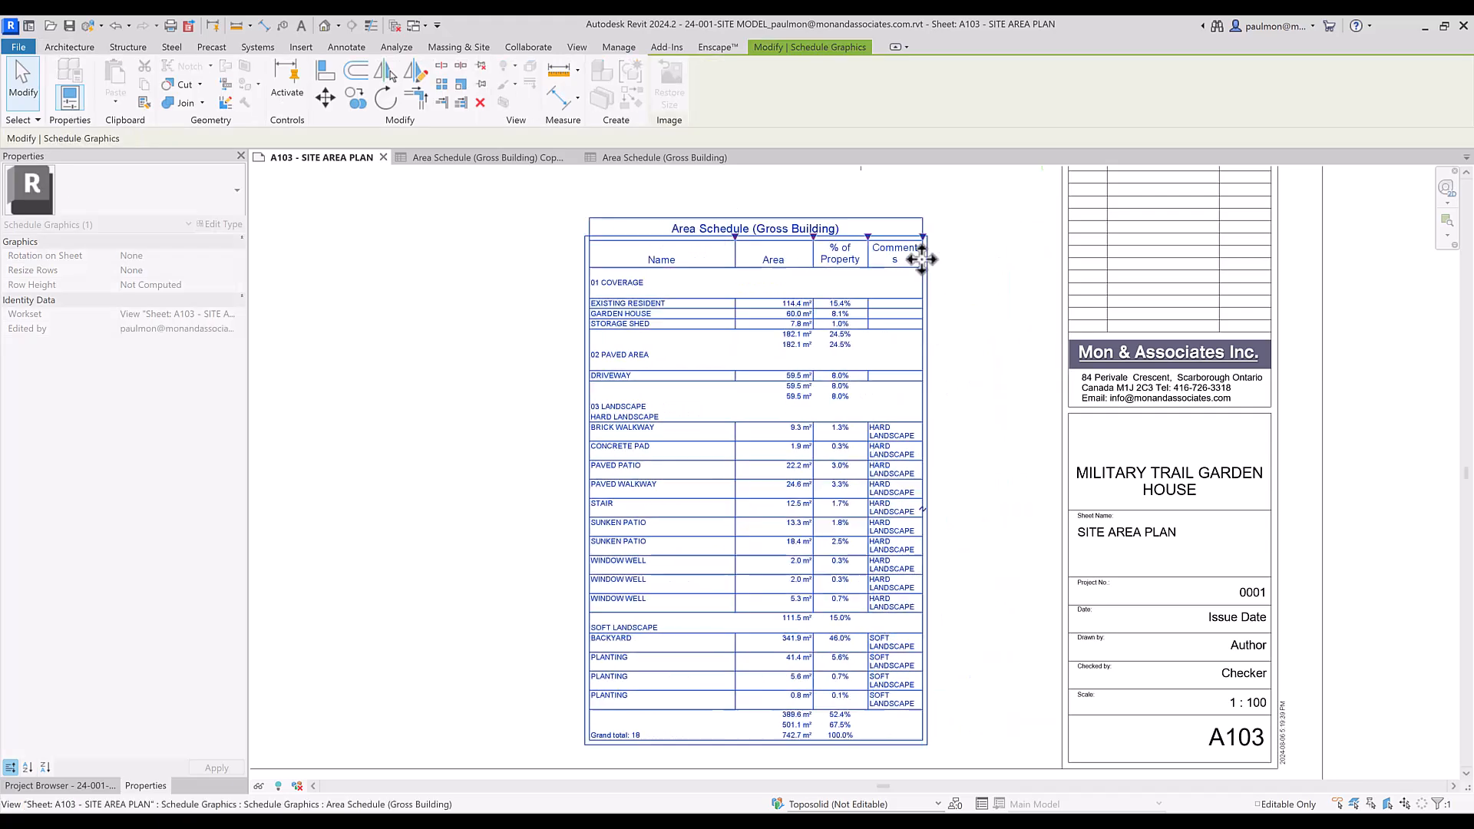
left_click_drag(924, 238, 1002, 246)
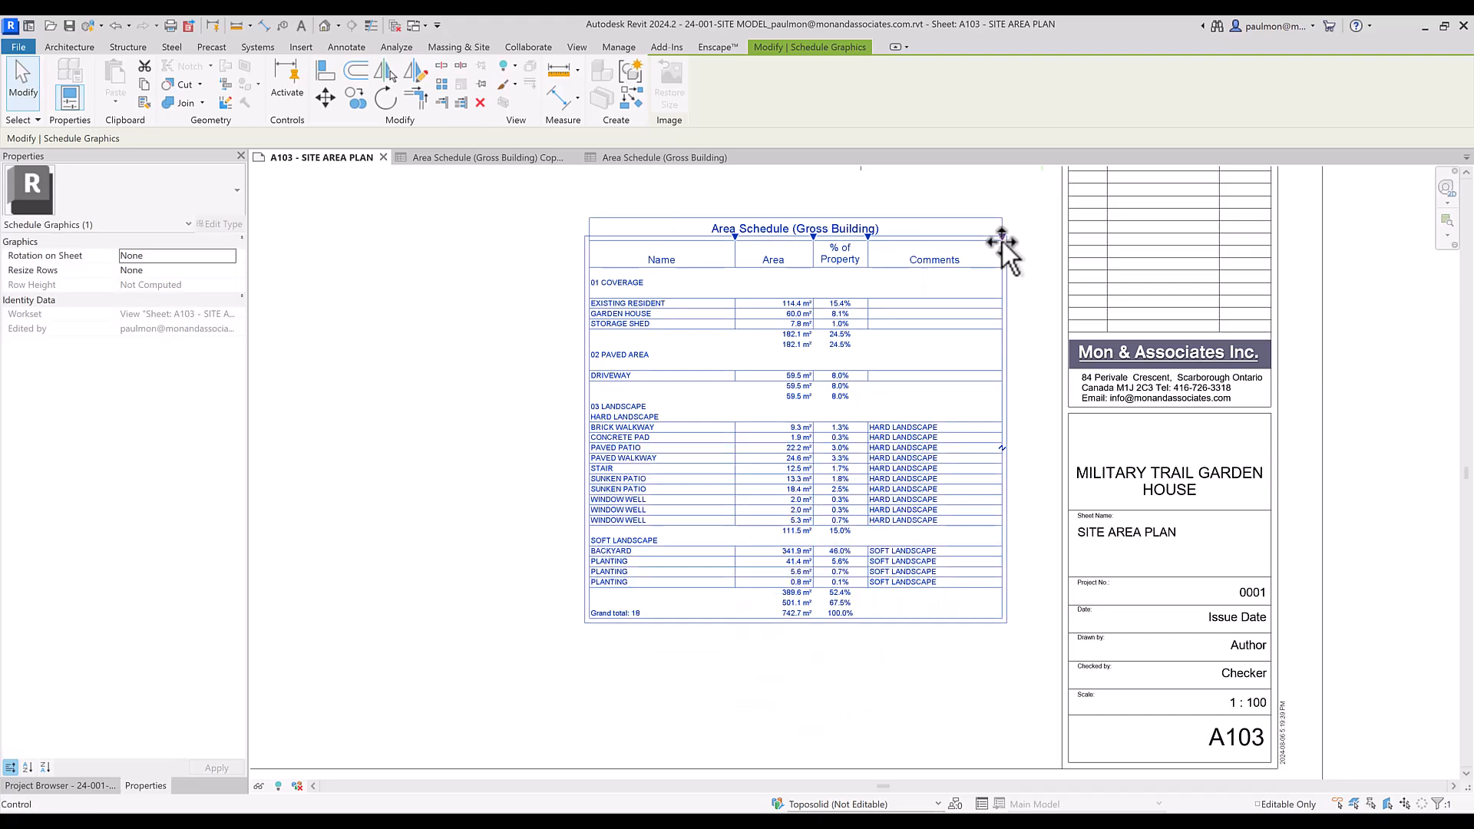
- Hide the Comments column in Area Schedule (Gross Building) and return to sheet A103
right_click(917, 259)
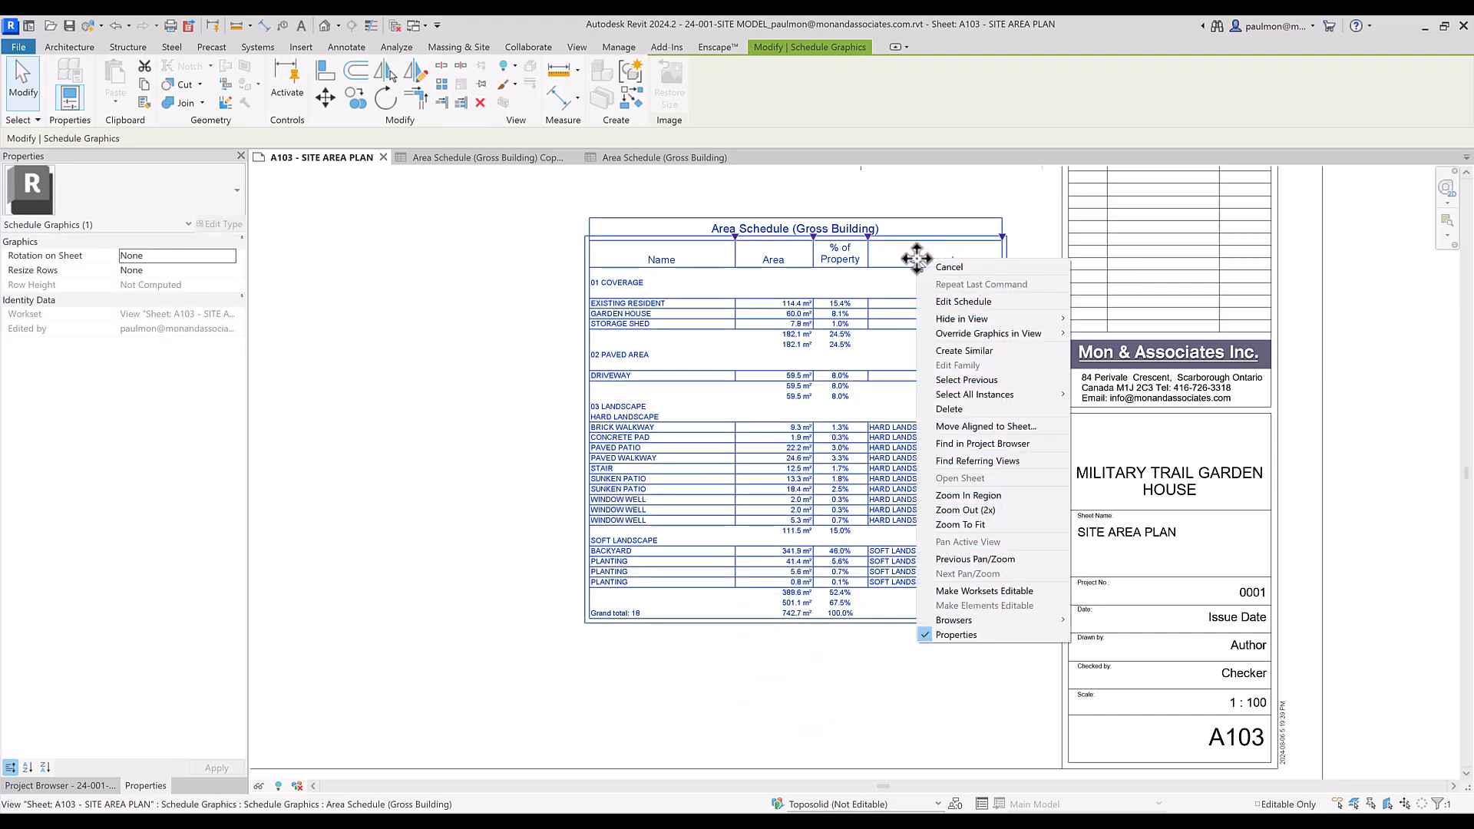
left_click(652, 161)
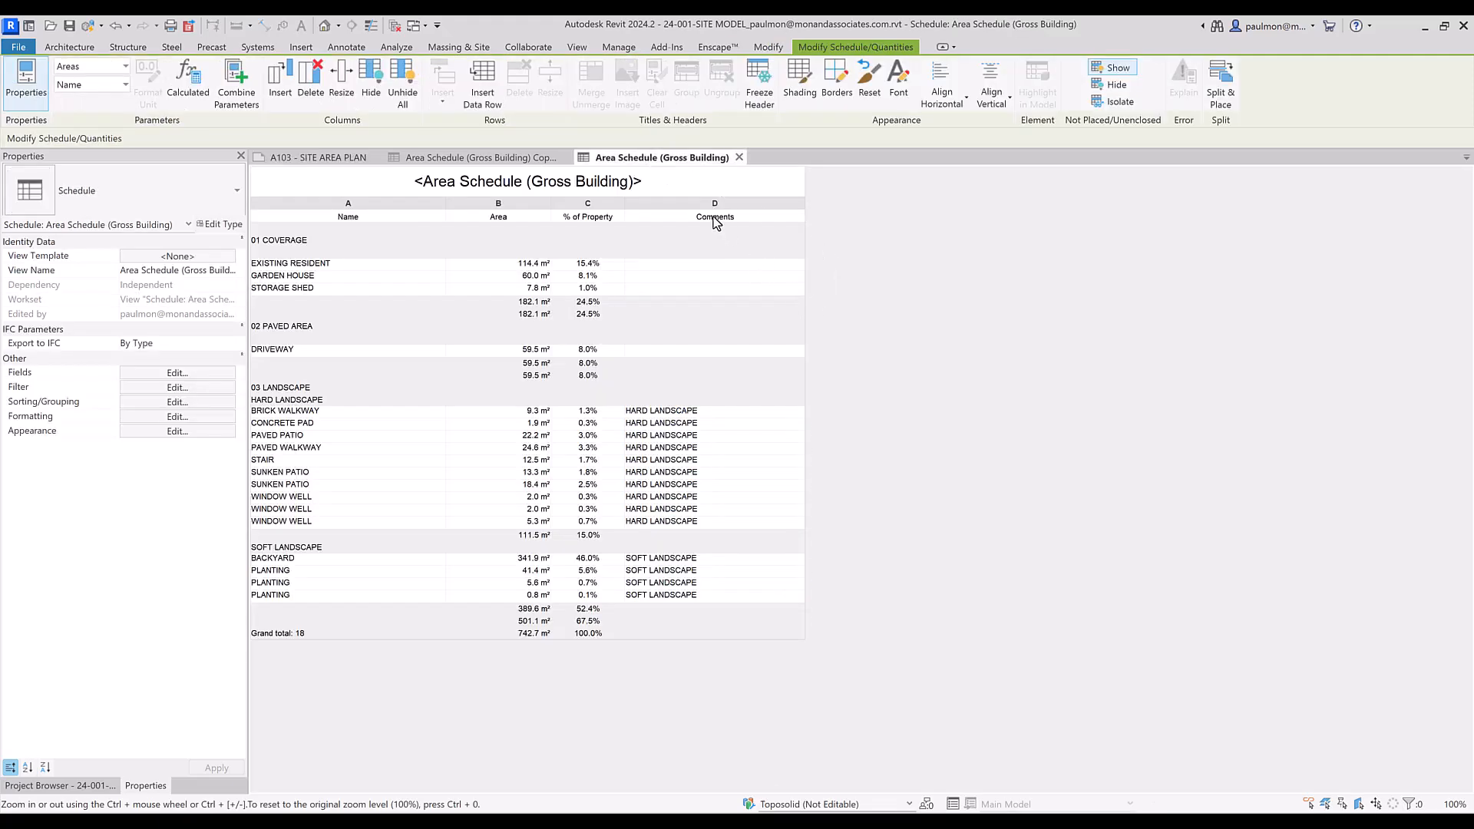
right_click(714, 222)
left_click(785, 330)
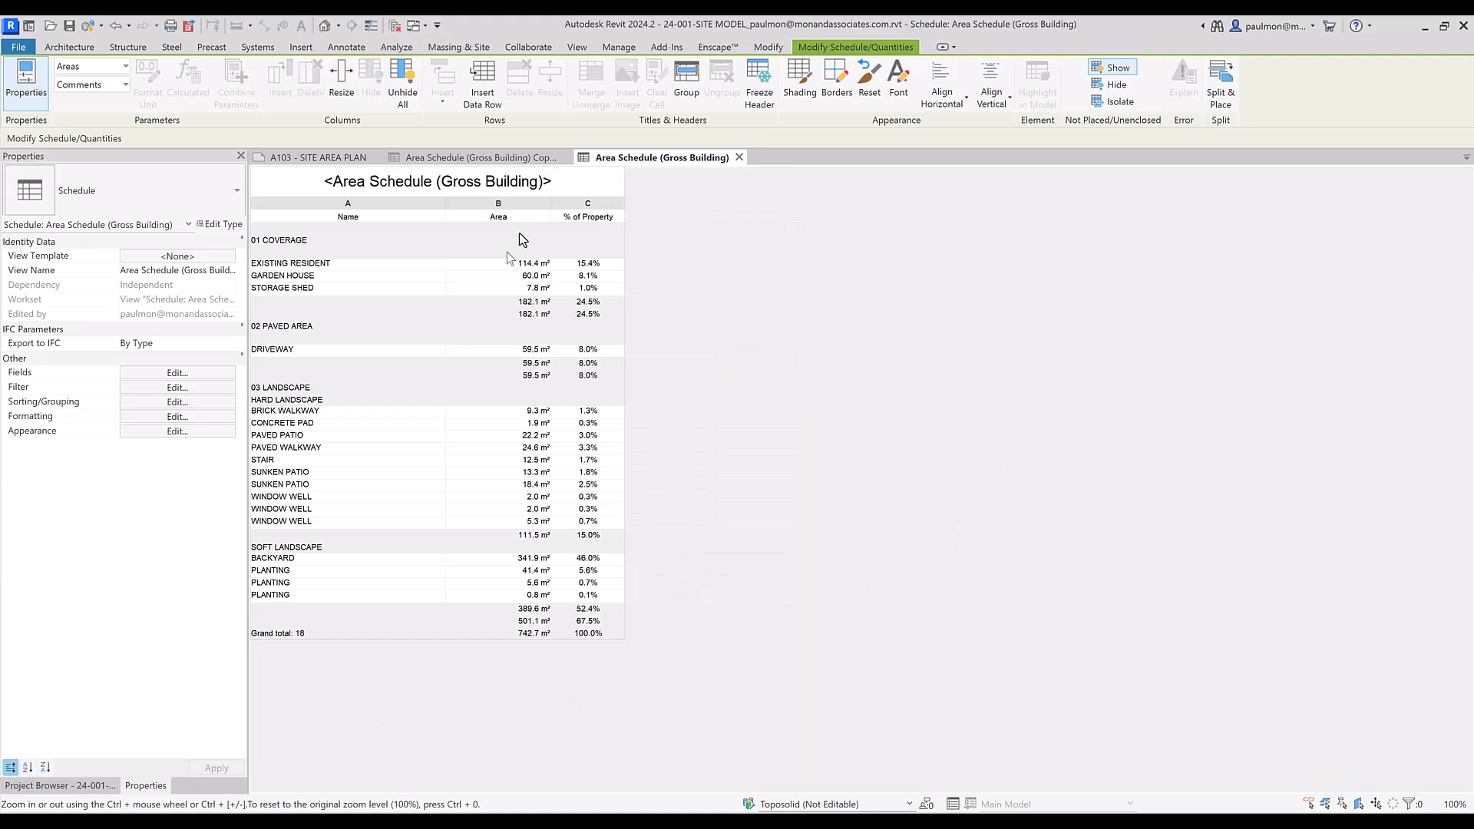
left_click(343, 160)
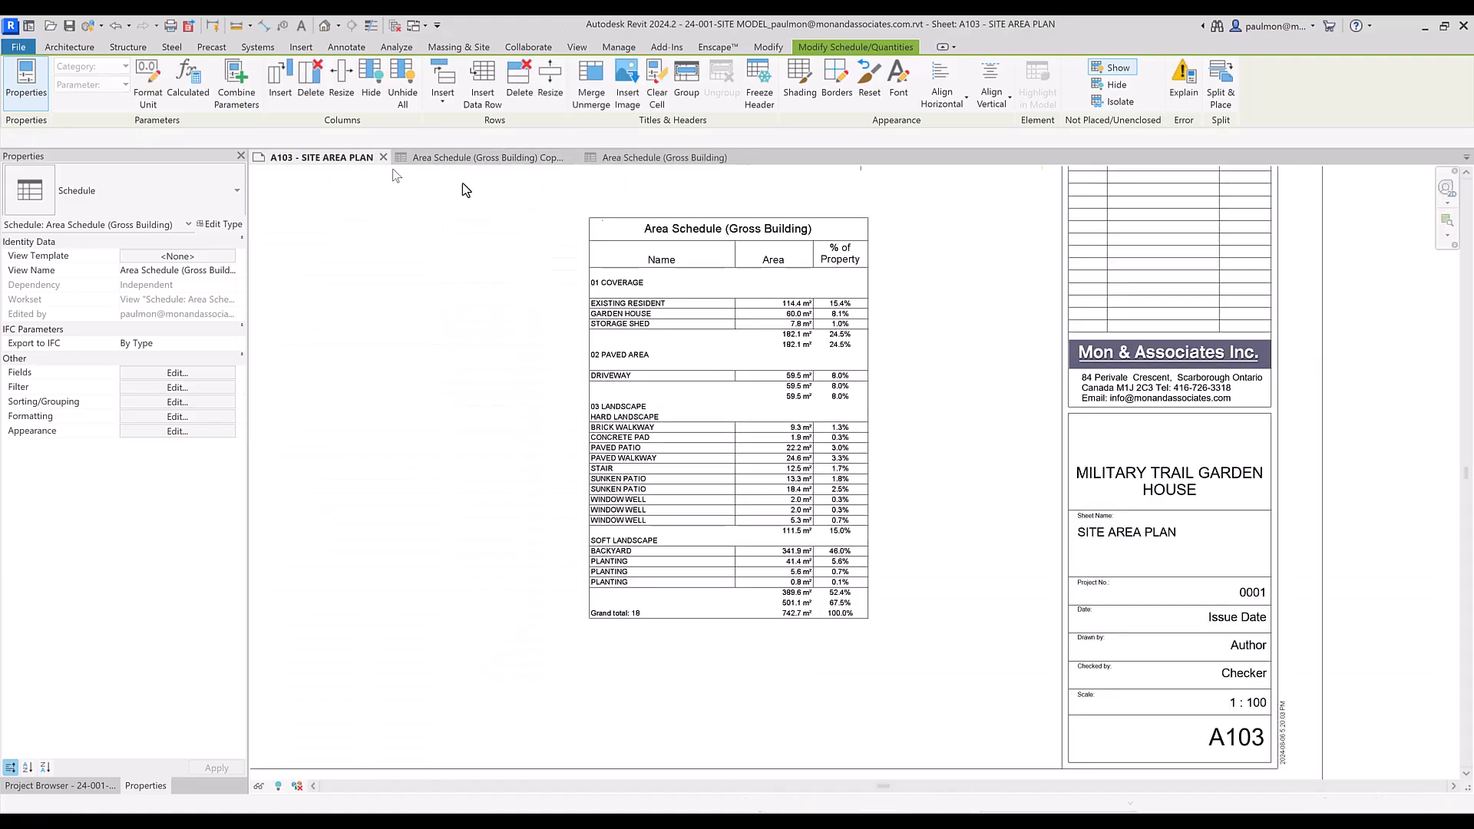